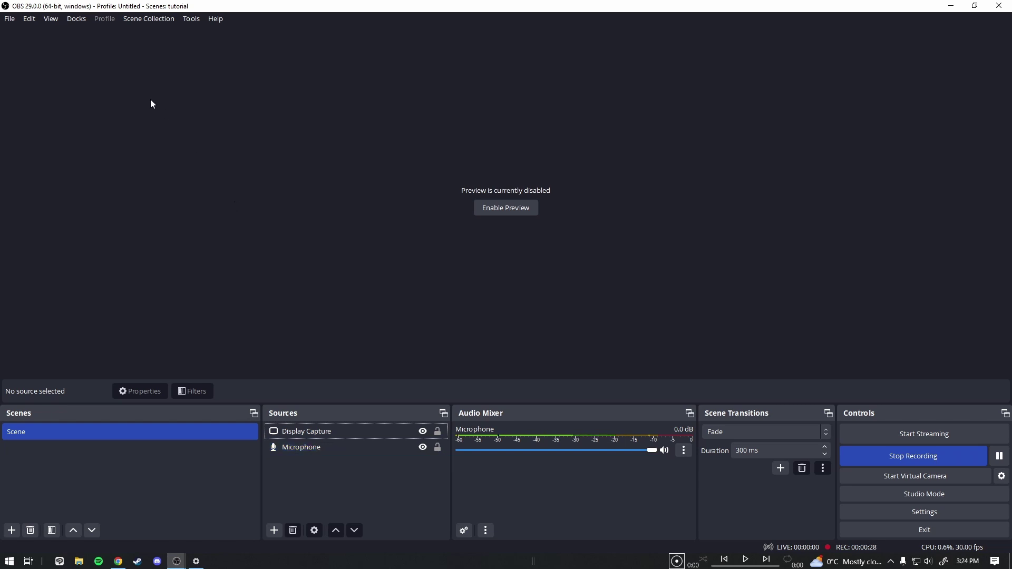
Step: Link a Twitch account under Settings > Stream by entering the account's username and password and authorizing OBS
{"action": "left_click", "coordinate": [10, 19]}
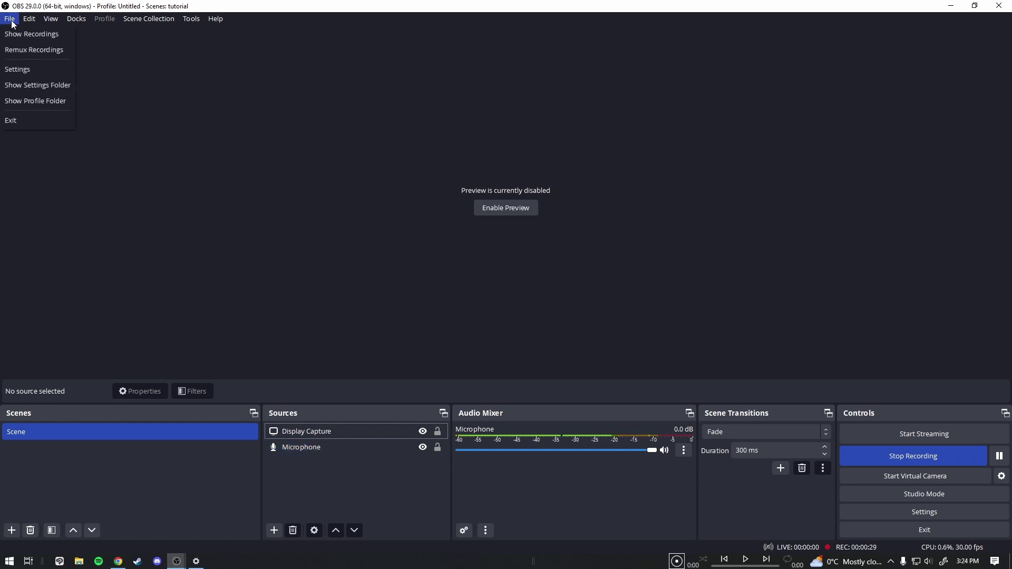
{"action": "left_click", "coordinate": [19, 69]}
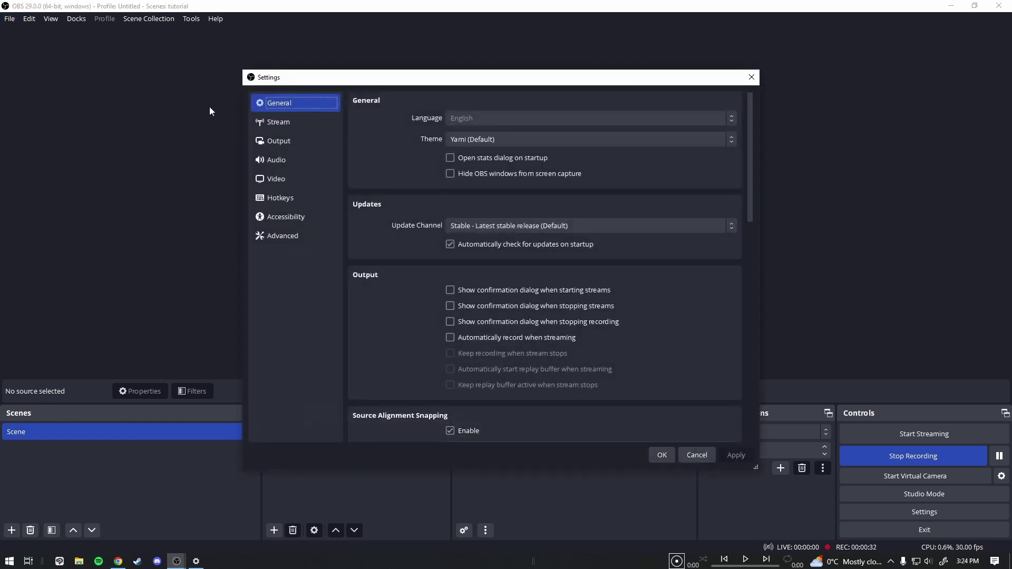
{"action": "left_click", "coordinate": [280, 123]}
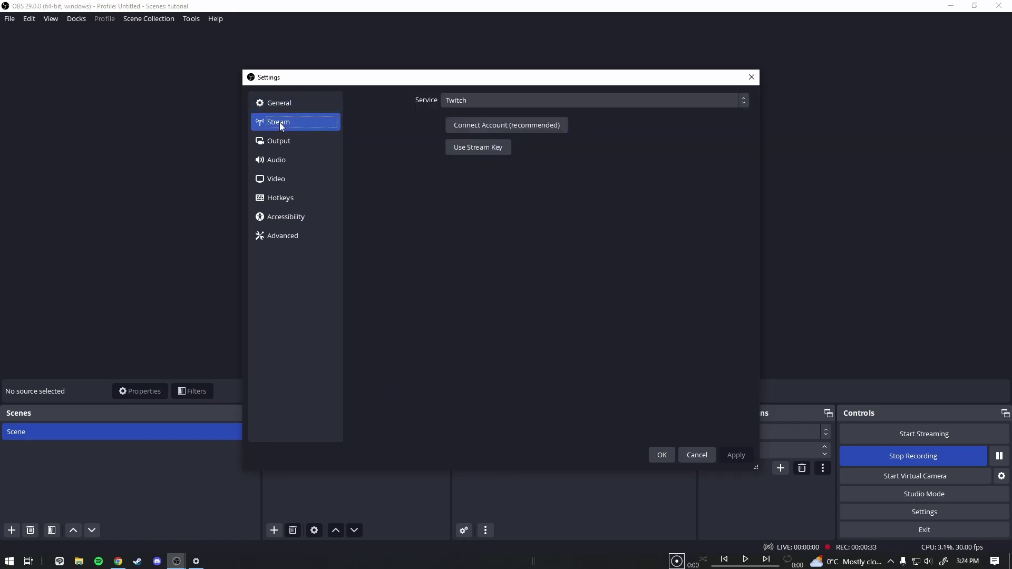
{"action": "left_click", "coordinate": [497, 126]}
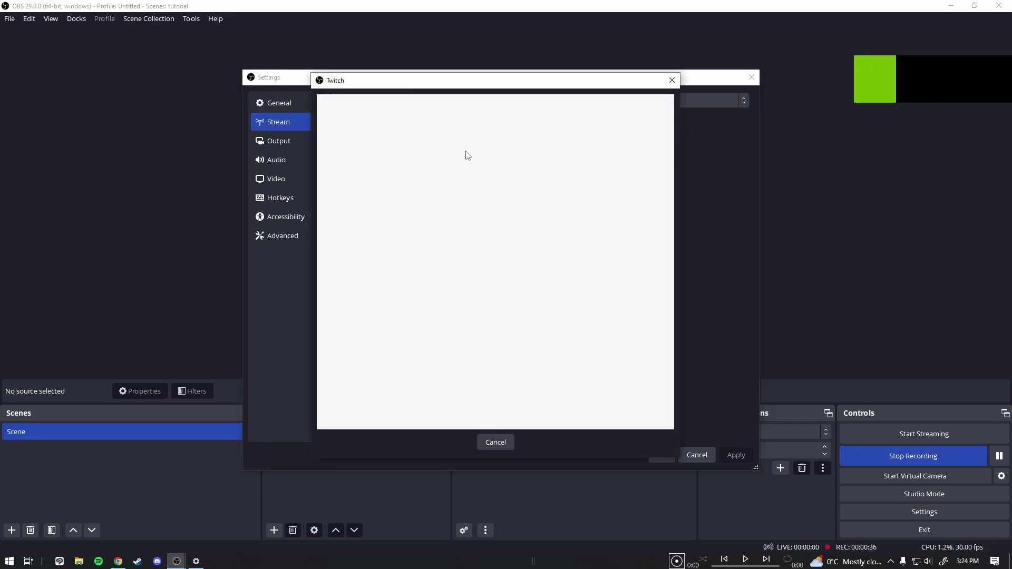
{"action": "left_click", "coordinate": [427, 186]}
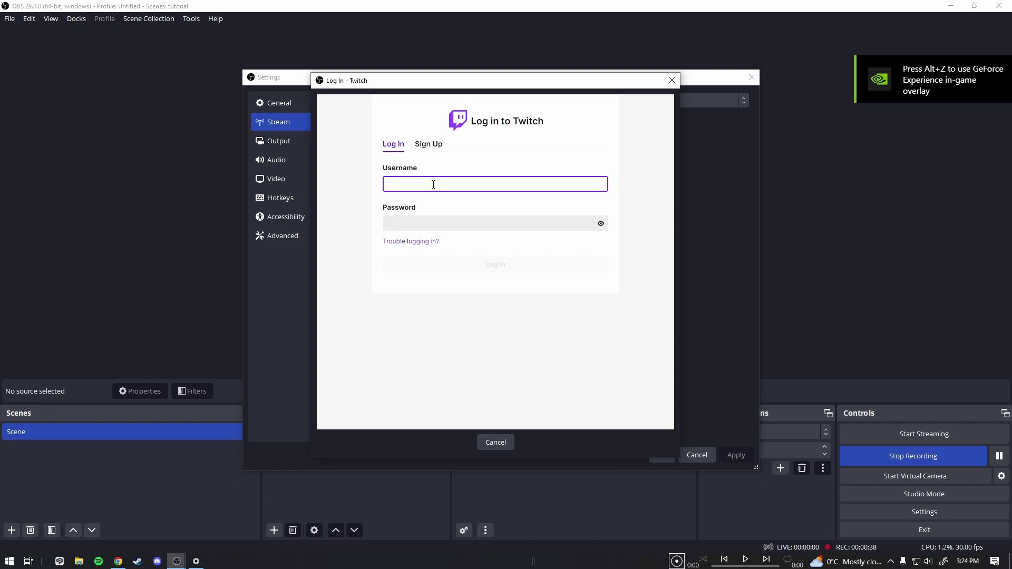
{"action": "type", "text": "foxsmb"}
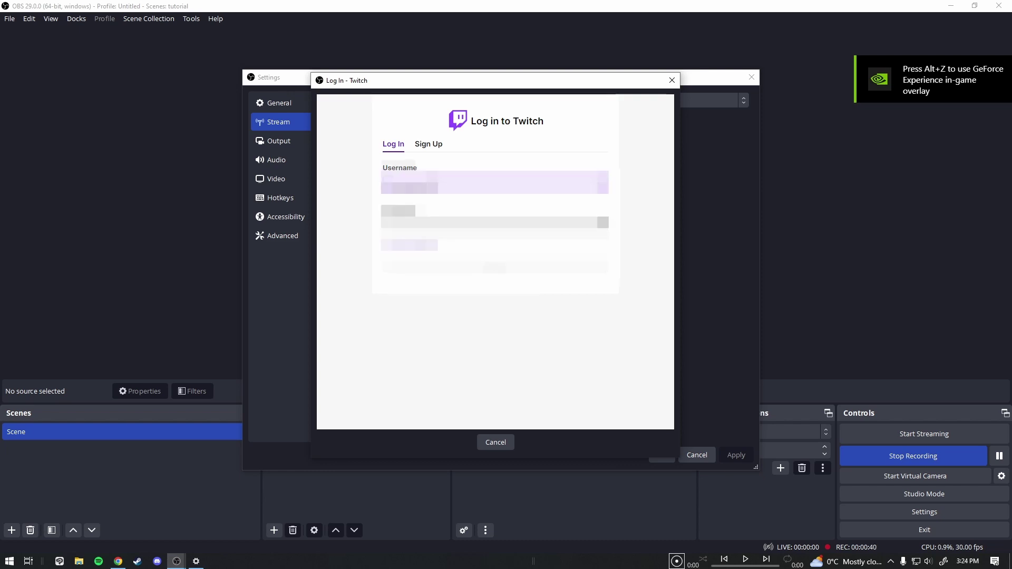
{"action": "key", "text": "Tab"}
{"action": "type", "text": "******"}
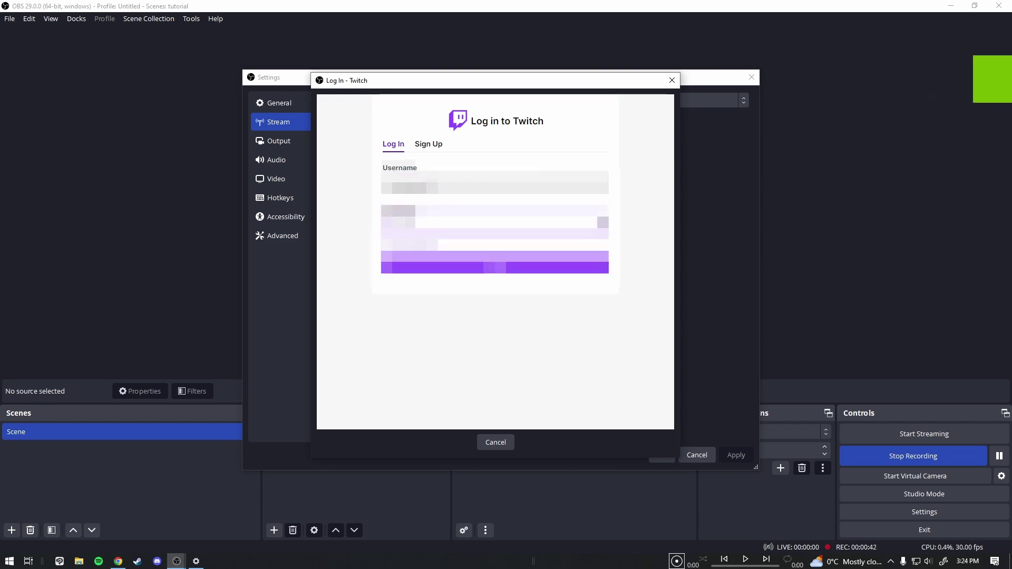
{"action": "key", "text": "Return"}
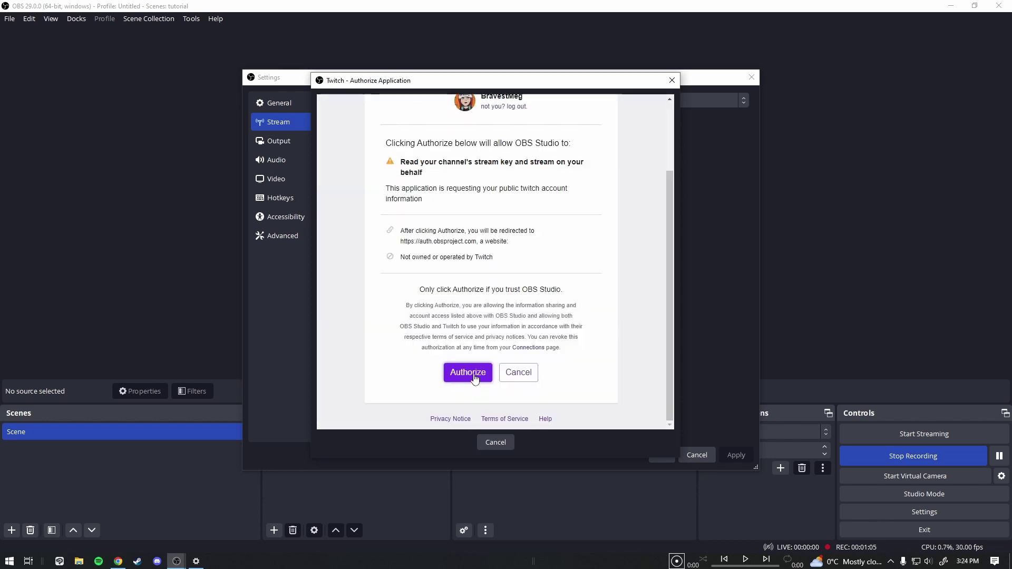
{"action": "left_click", "coordinate": [468, 373]}
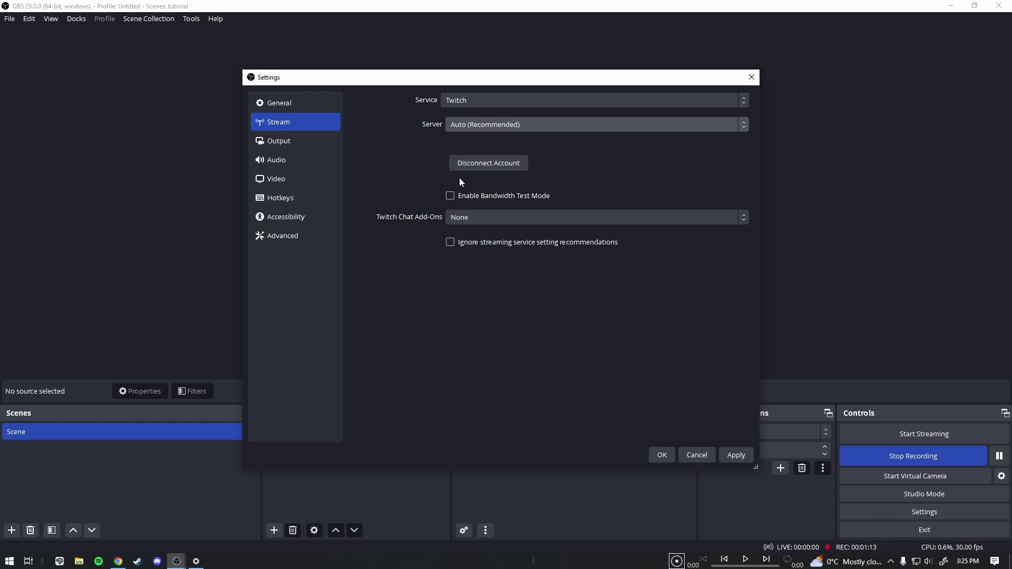
Step: Review the Output, Audio and Video settings pages, then close Settings with OK
{"action": "left_click", "coordinate": [284, 142]}
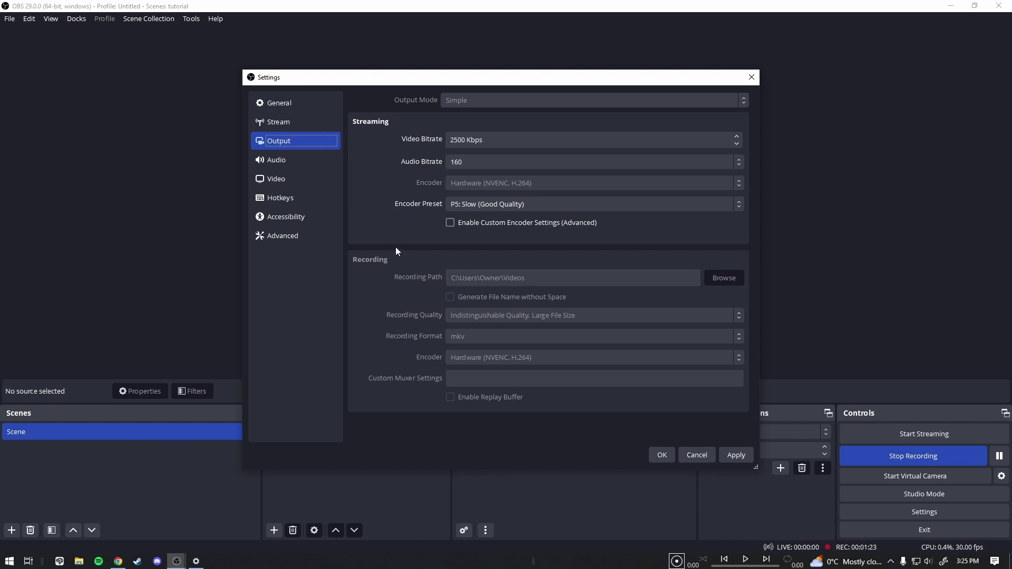
{"action": "left_click", "coordinate": [296, 162]}
{"action": "left_click", "coordinate": [294, 180]}
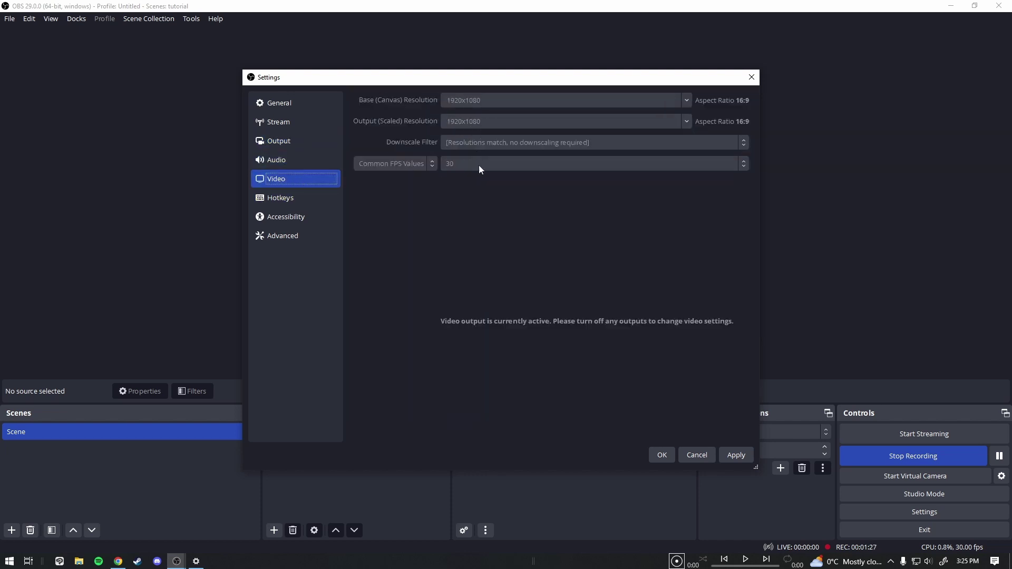
{"action": "left_click", "coordinate": [289, 141]}
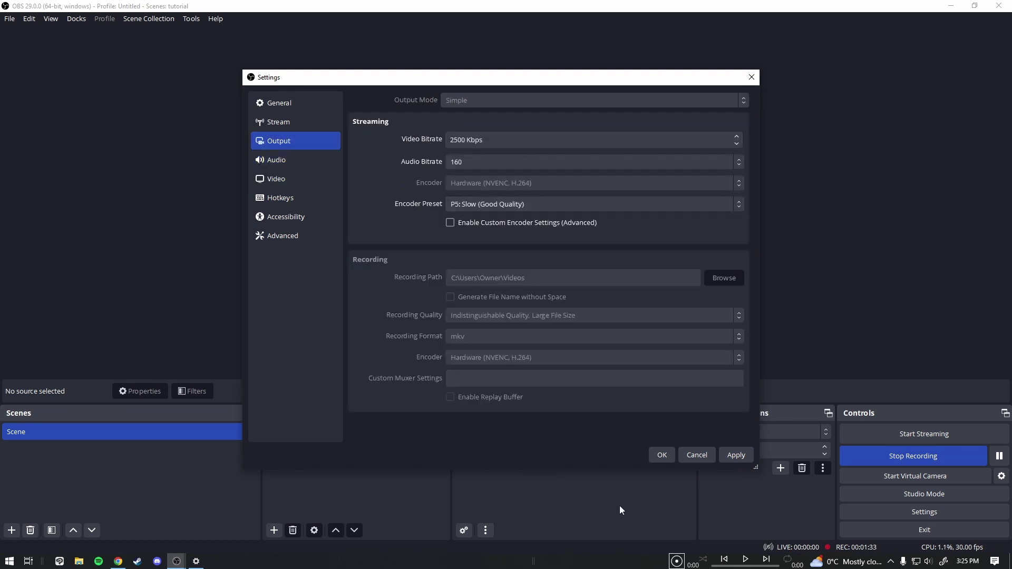
{"action": "left_click", "coordinate": [657, 458]}
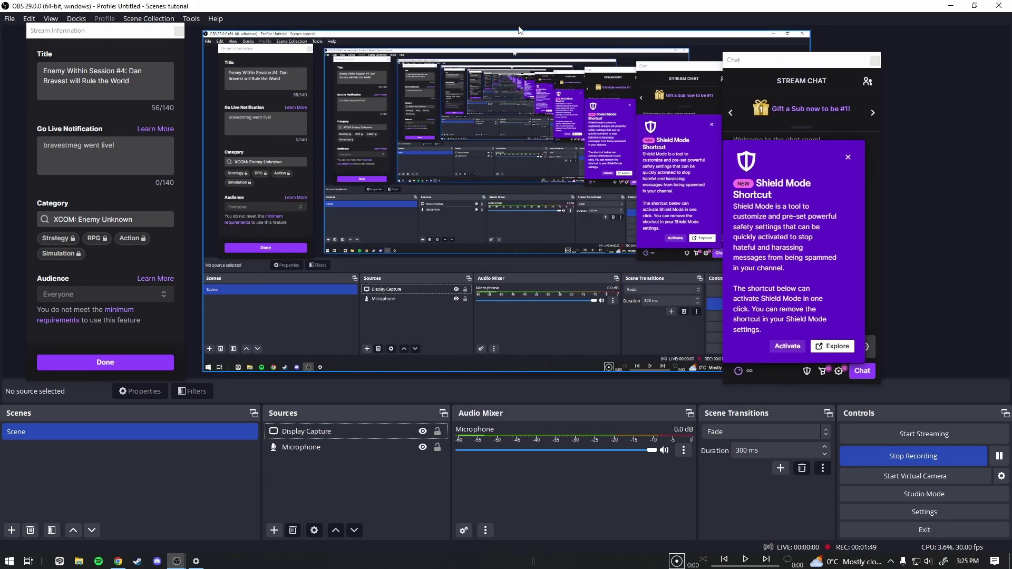
Step: Disable the preview and pull the Stream Information and Chat docks loose
{"action": "right_click", "coordinate": [924, 91]}
{"action": "left_click", "coordinate": [929, 100]}
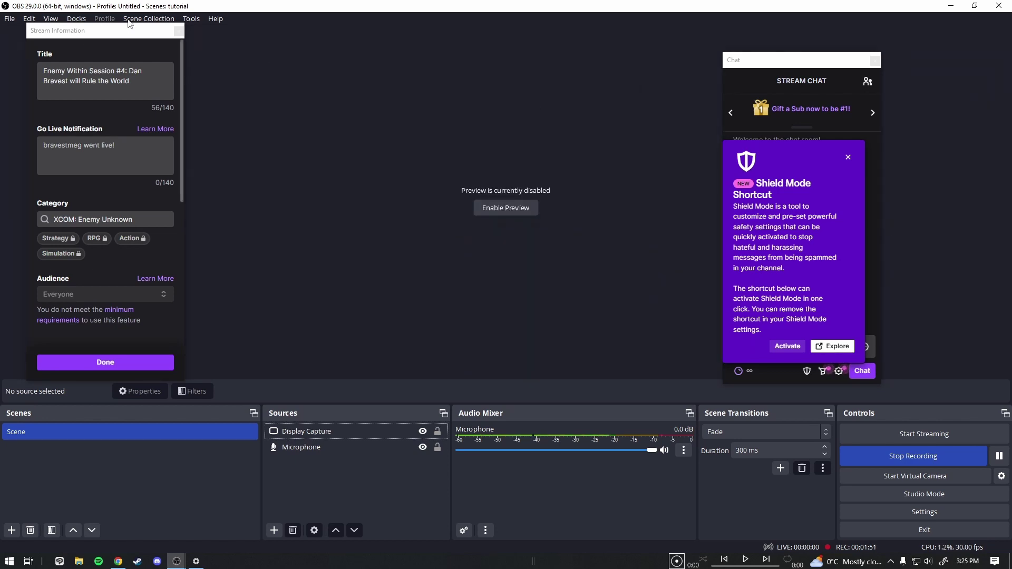
{"action": "left_click_drag", "start_coordinate": [133, 28], "coordinate": [481, 62]}
{"action": "left_click_drag", "start_coordinate": [778, 67], "coordinate": [585, 26]}
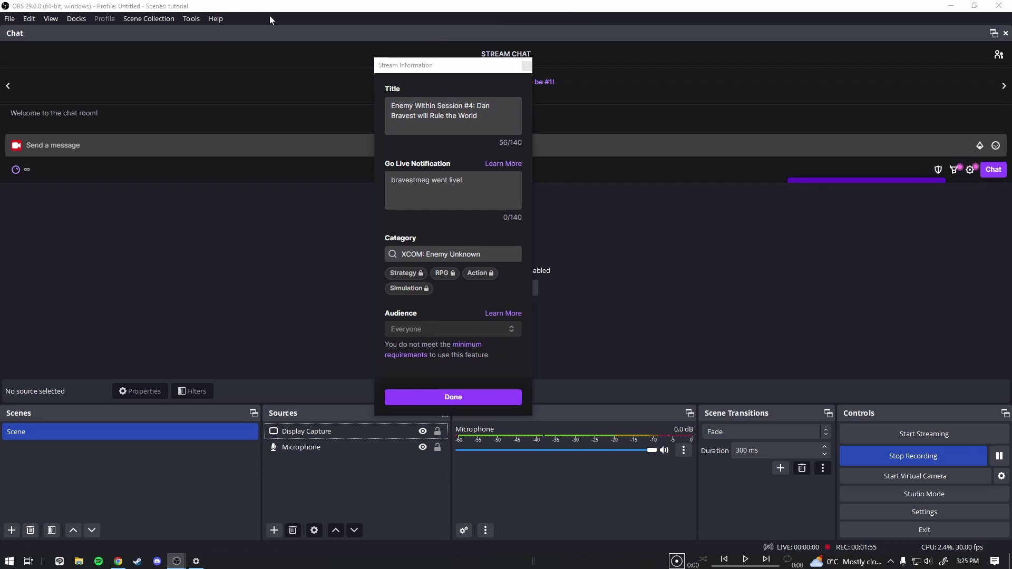
Step: Dock Chat along the right edge and Stream Information along the left, dismissing the Shield Mode popup
{"action": "left_click_drag", "start_coordinate": [448, 65], "coordinate": [296, 206]}
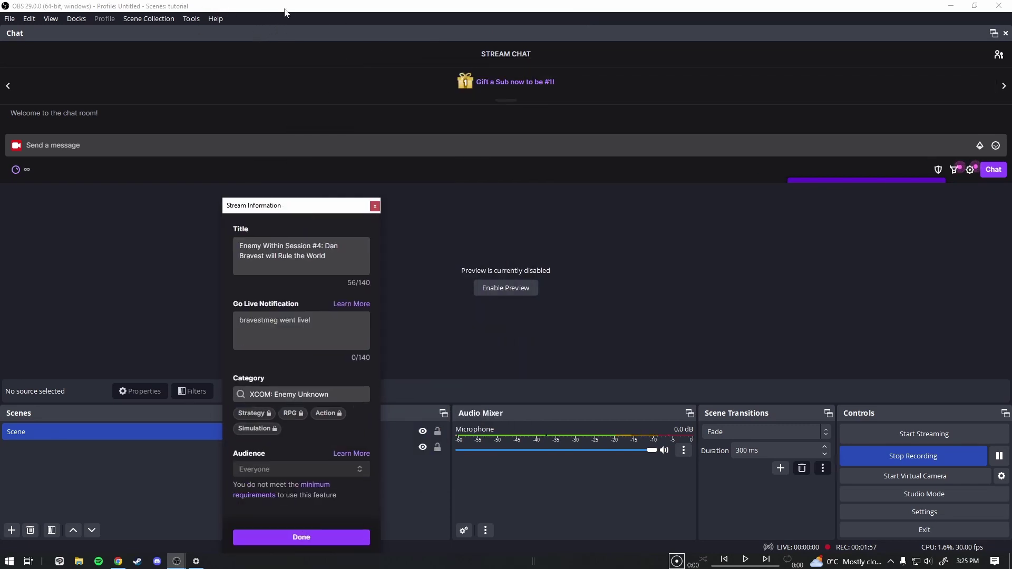
{"action": "left_click_drag", "start_coordinate": [242, 34], "coordinate": [997, 186]}
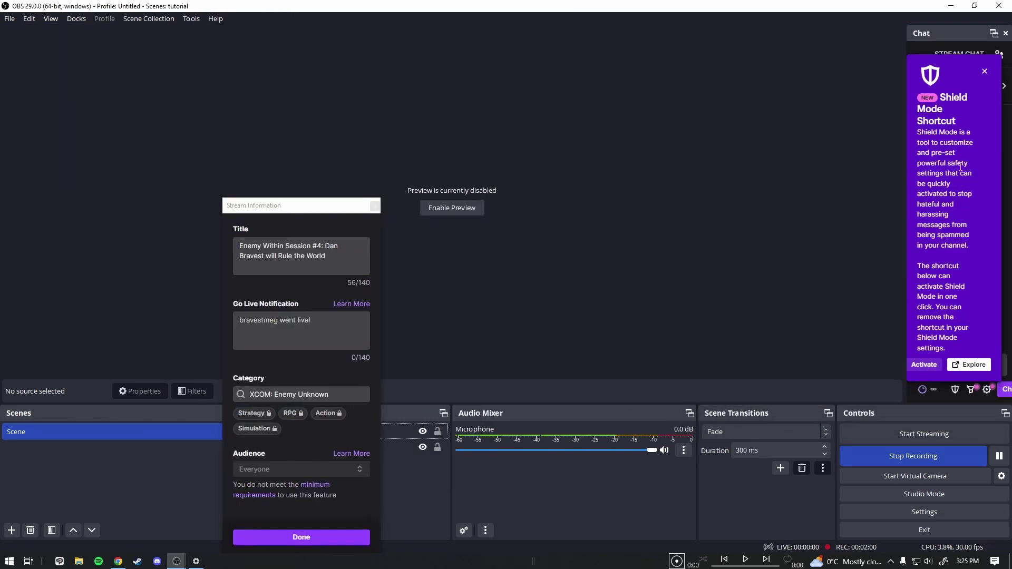
{"action": "left_click", "coordinate": [986, 71]}
{"action": "left_click_drag", "start_coordinate": [278, 211], "coordinate": [5, 158]}
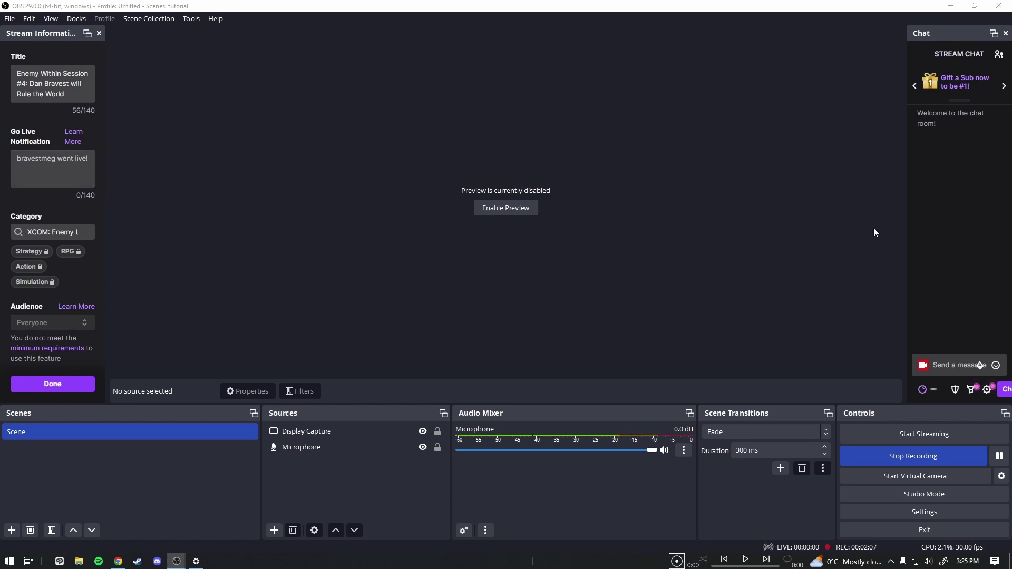
{"action": "scroll", "coordinate": [53, 211], "scroll_direction": "down", "scroll_amount": 3}
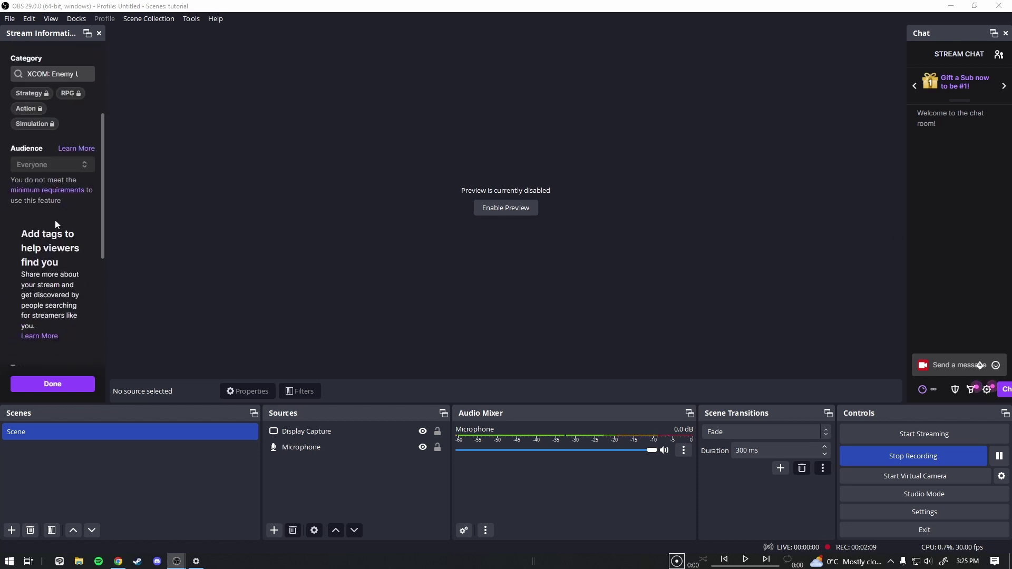
{"action": "scroll", "coordinate": [55, 220], "scroll_direction": "up", "scroll_amount": 5}
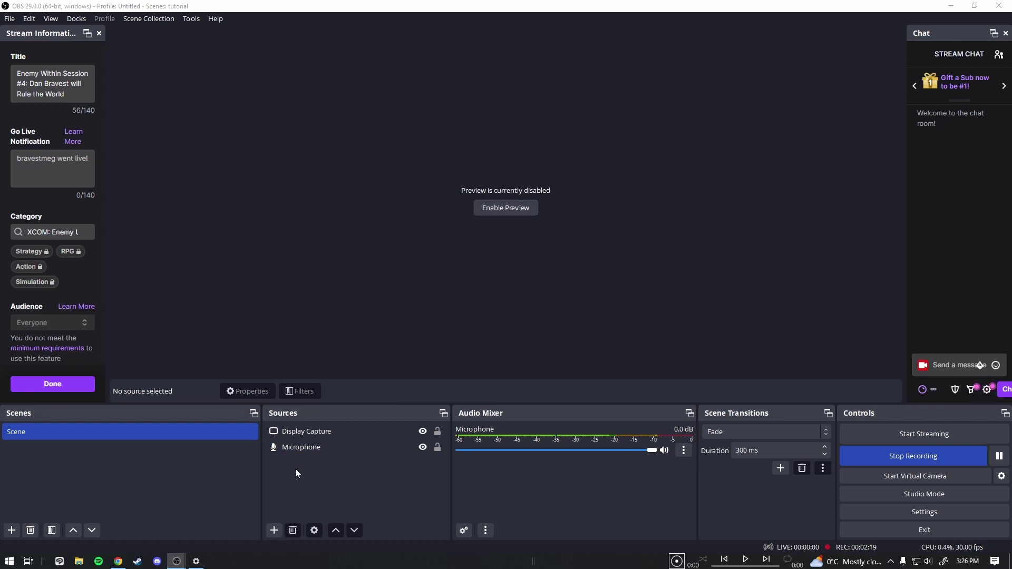
Step: Re-enable the preview and add Display Capture 2 capturing the primary monitor
{"action": "left_click", "coordinate": [308, 433]}
{"action": "left_click", "coordinate": [320, 479]}
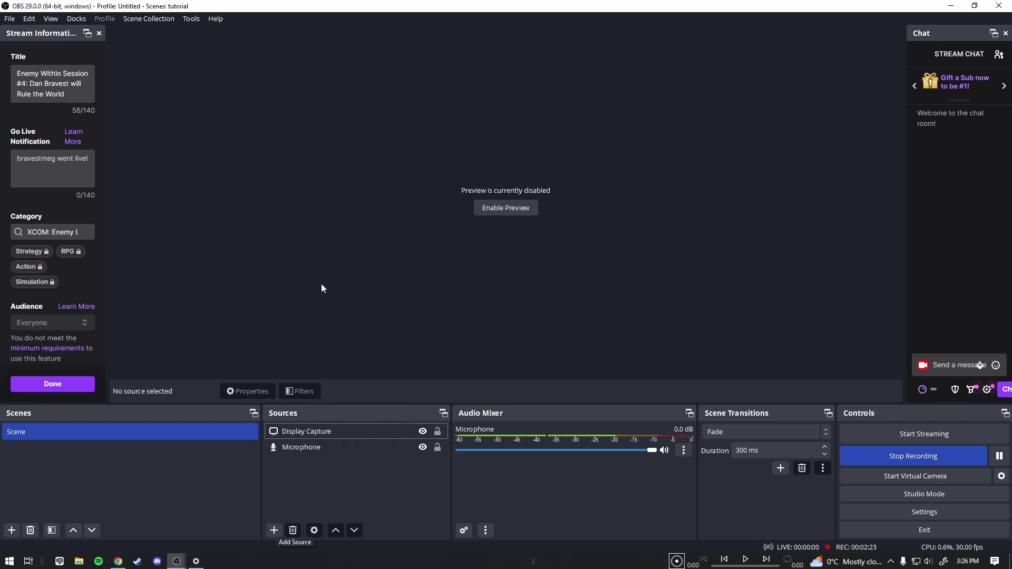
{"action": "left_click", "coordinate": [508, 210]}
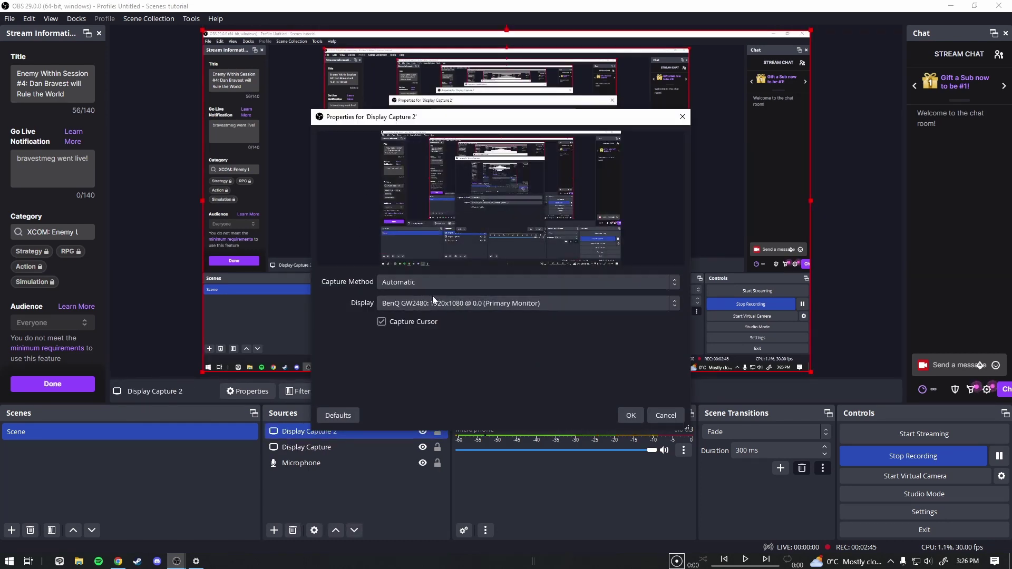
{"action": "left_click", "coordinate": [406, 304]}
{"action": "left_click", "coordinate": [405, 318]}
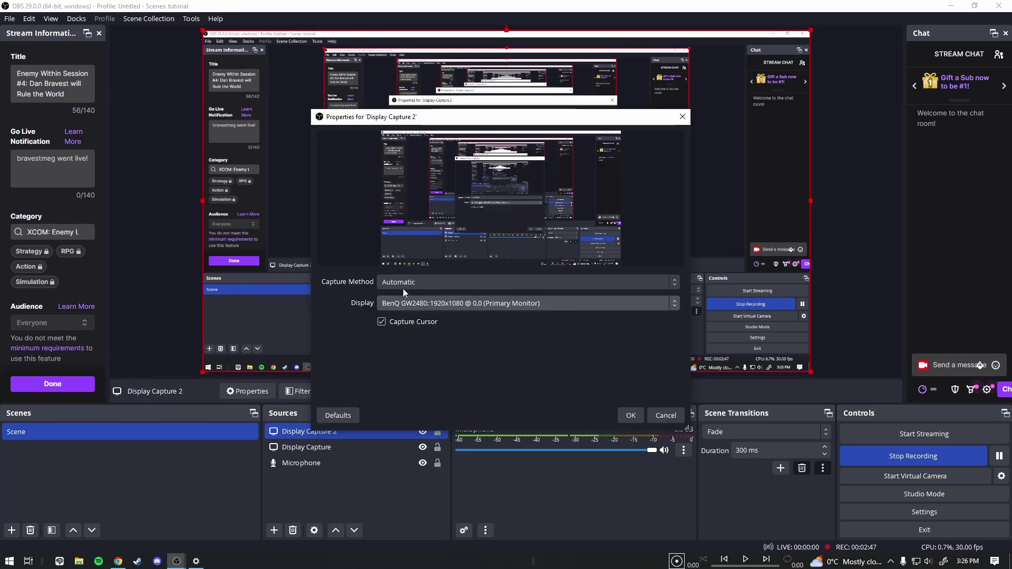
{"action": "left_click", "coordinate": [631, 416]}
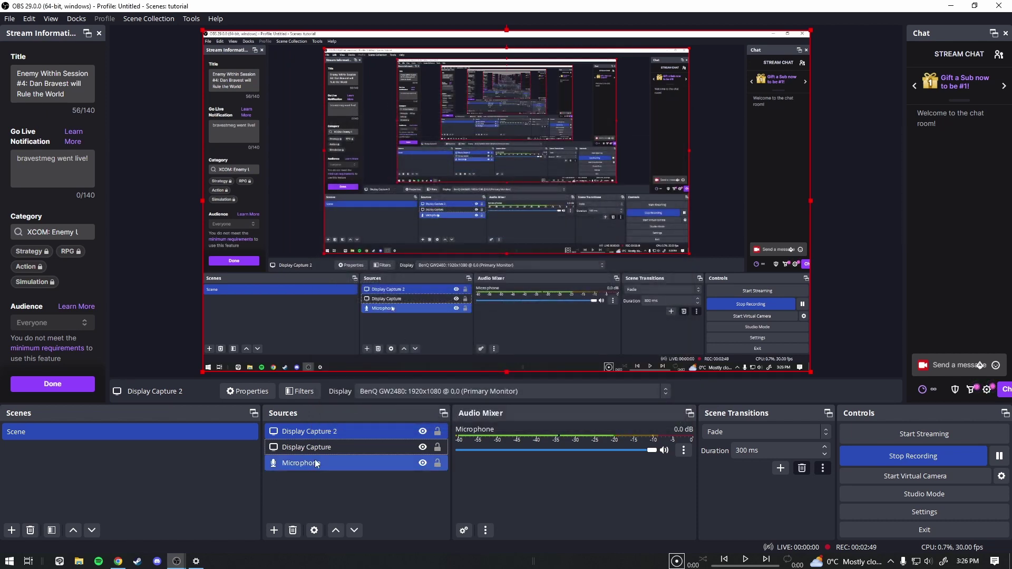
Step: Remove Display Capture 2 from the scene
{"action": "right_click", "coordinate": [334, 433]}
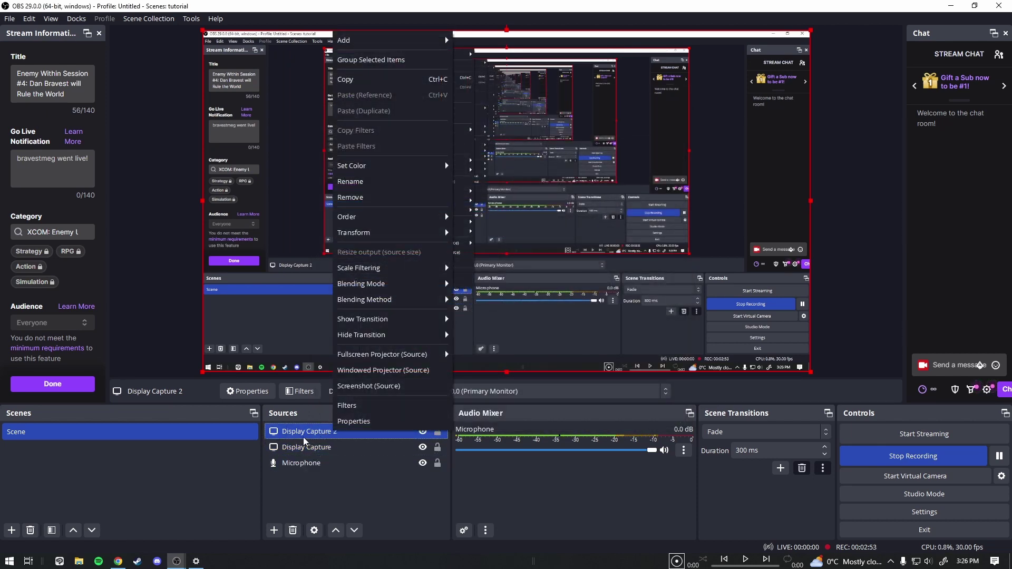
{"action": "left_click", "coordinate": [350, 197]}
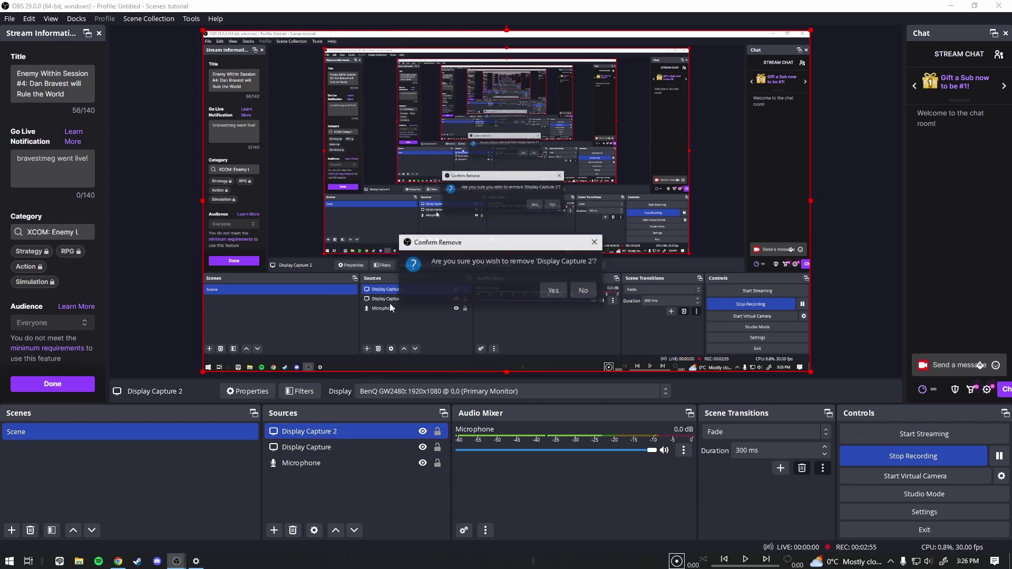
{"action": "left_click", "coordinate": [549, 296]}
Step: Lock the preview so sources can't move, then disable the preview again
{"action": "right_click", "coordinate": [169, 233]}
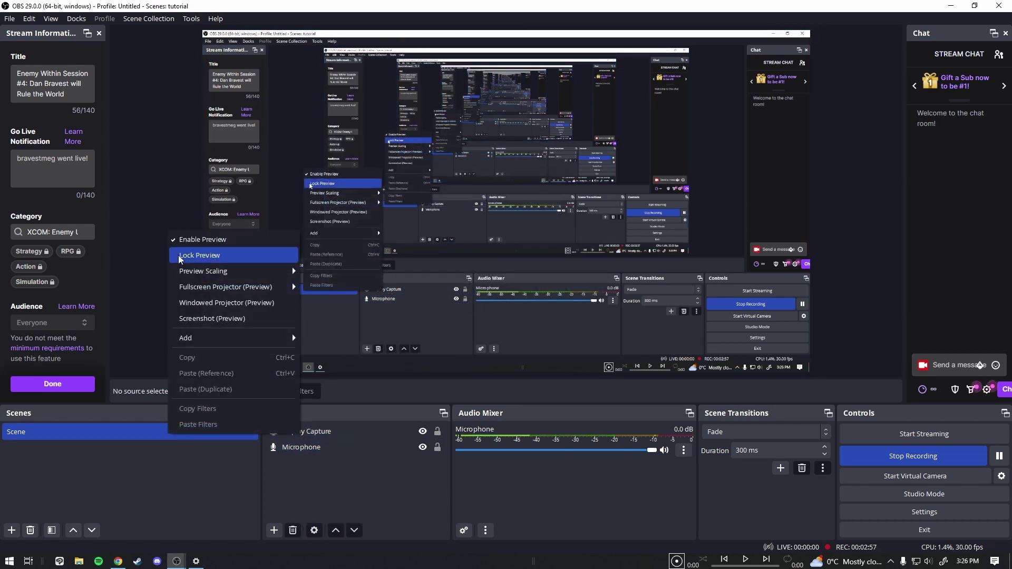
{"action": "left_click", "coordinate": [180, 257]}
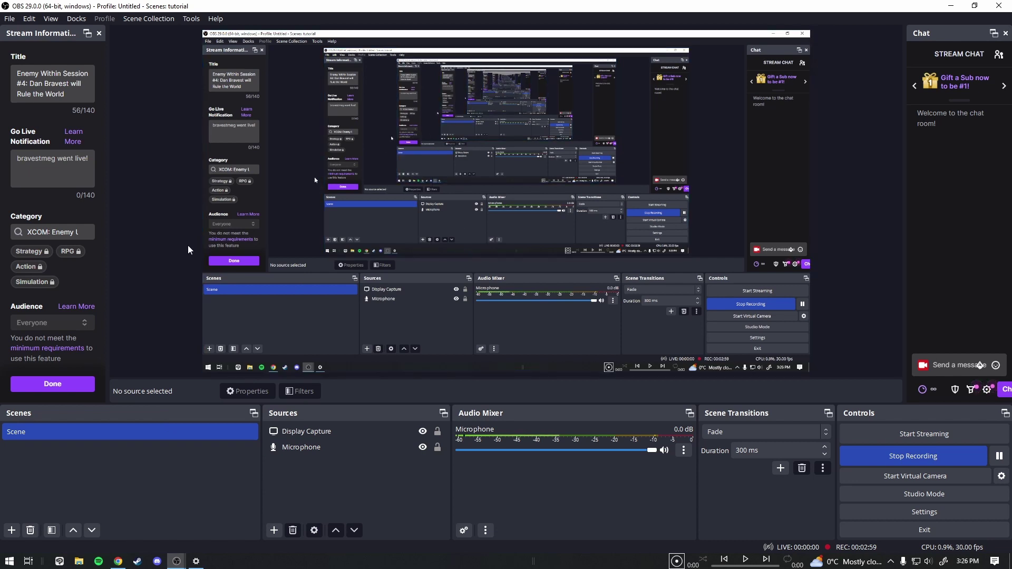
{"action": "left_click", "coordinate": [200, 258]}
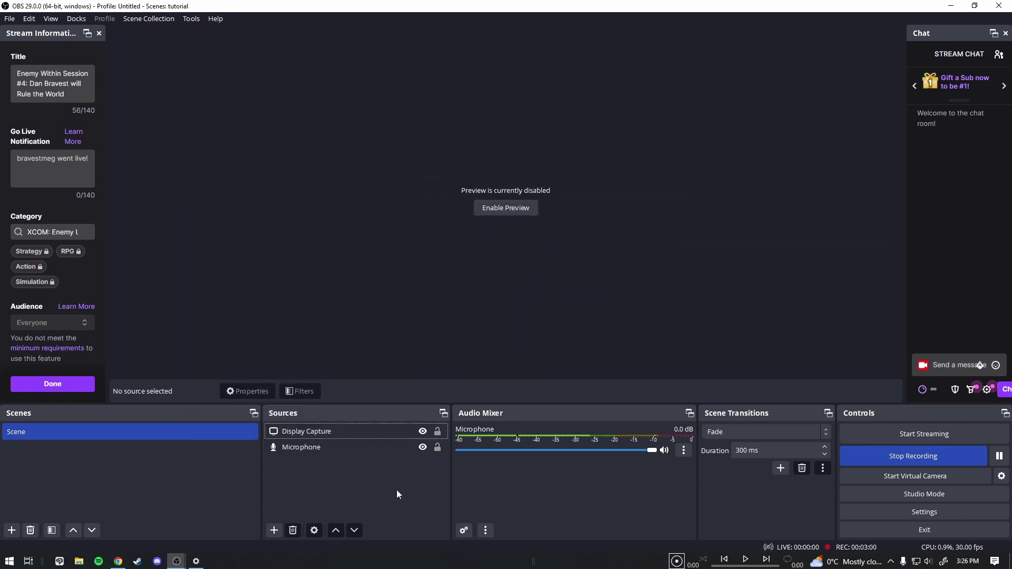
{"action": "left_click", "coordinate": [275, 530]}
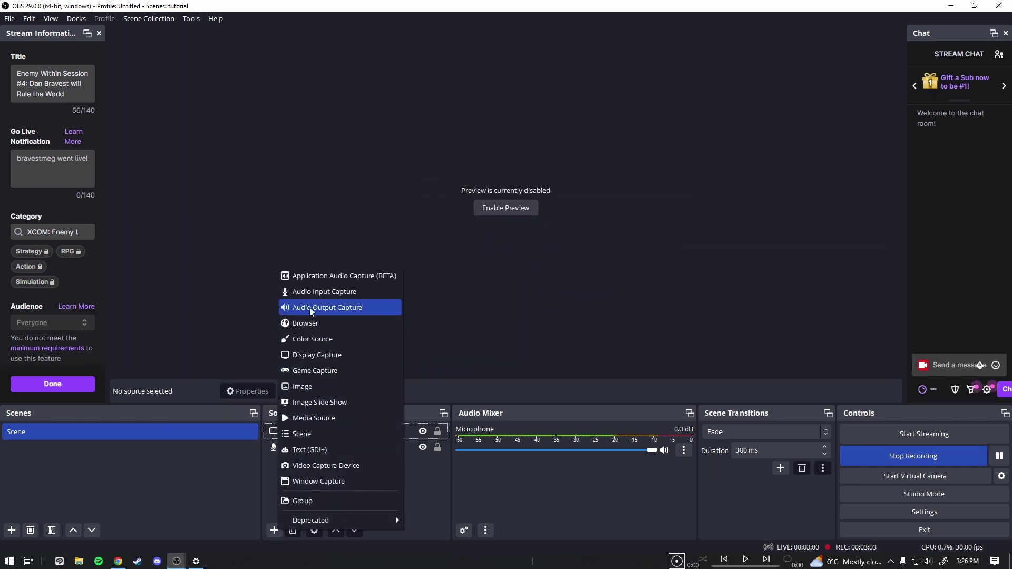
{"action": "left_click", "coordinate": [321, 291]}
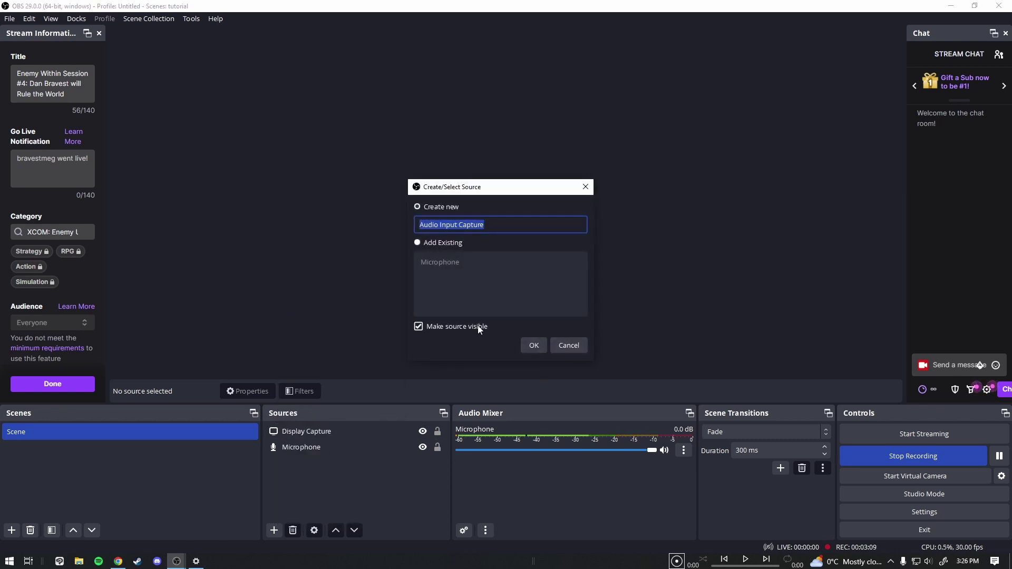
{"action": "left_click", "coordinate": [539, 345]}
{"action": "left_click", "coordinate": [390, 147]}
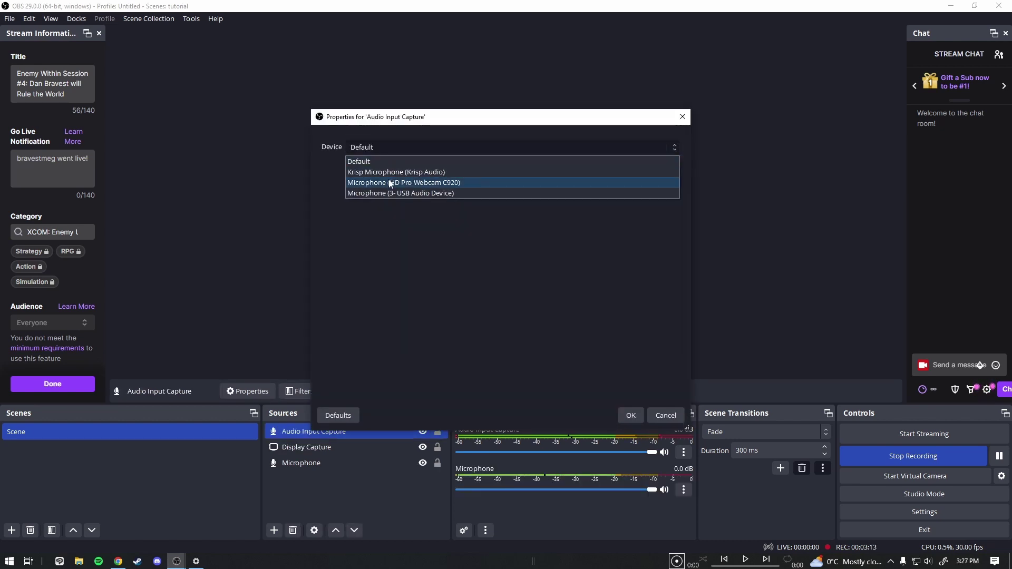
{"action": "left_click", "coordinate": [390, 193]}
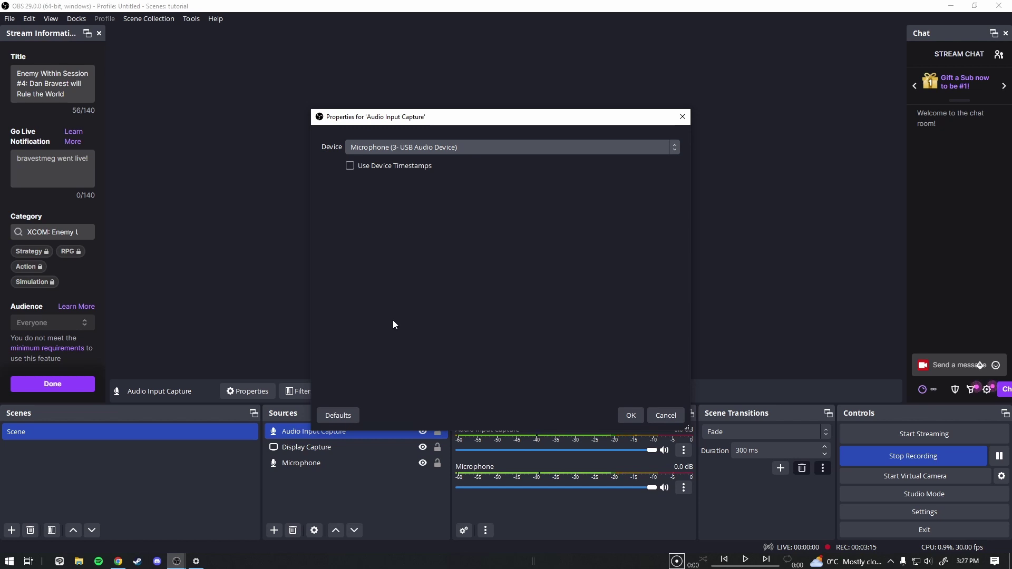
{"action": "left_click", "coordinate": [630, 416]}
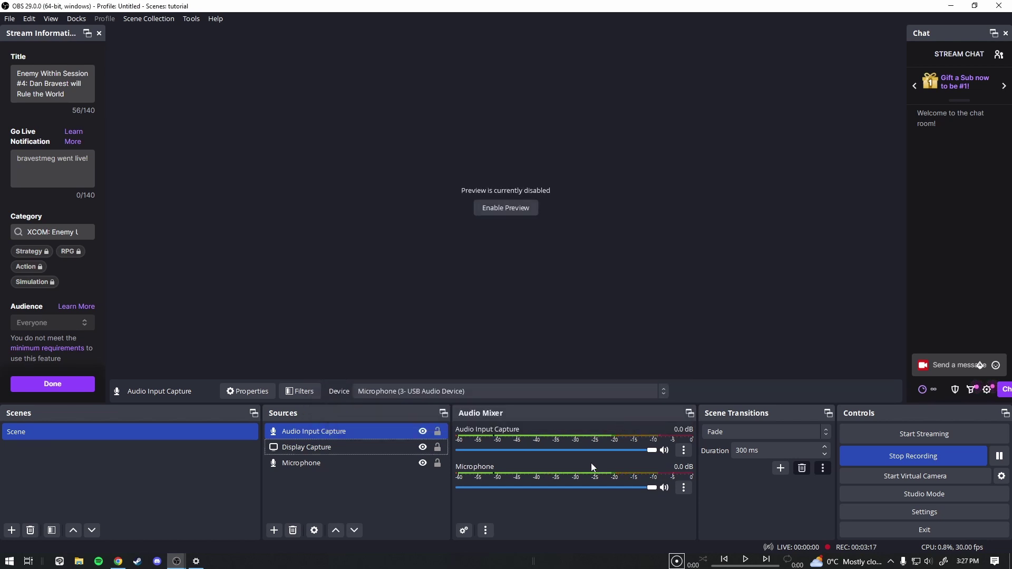
{"action": "left_click", "coordinate": [304, 446]}
{"action": "left_click", "coordinate": [286, 430]}
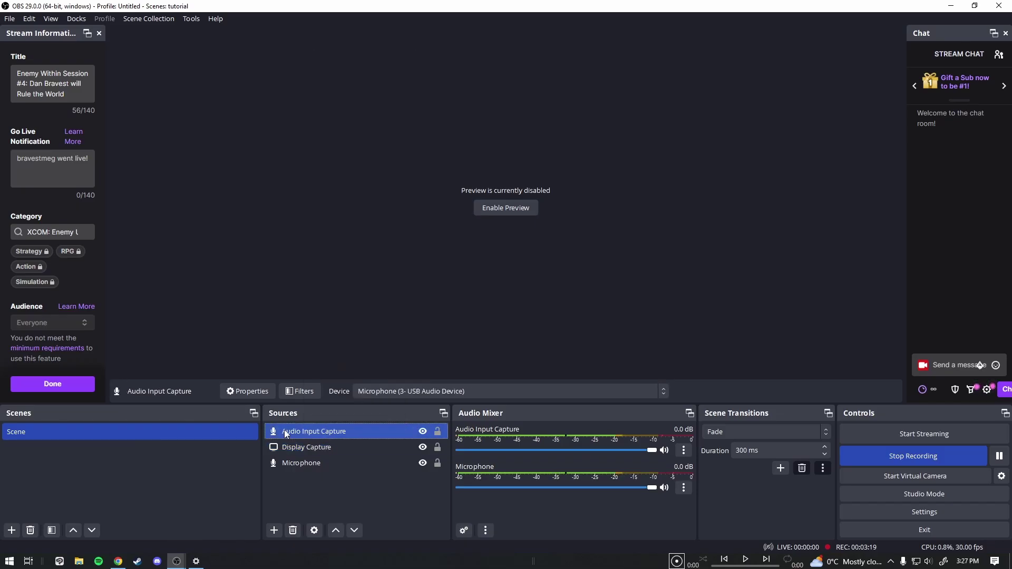
{"action": "right_click", "coordinate": [286, 430]}
{"action": "left_click", "coordinate": [311, 177]}
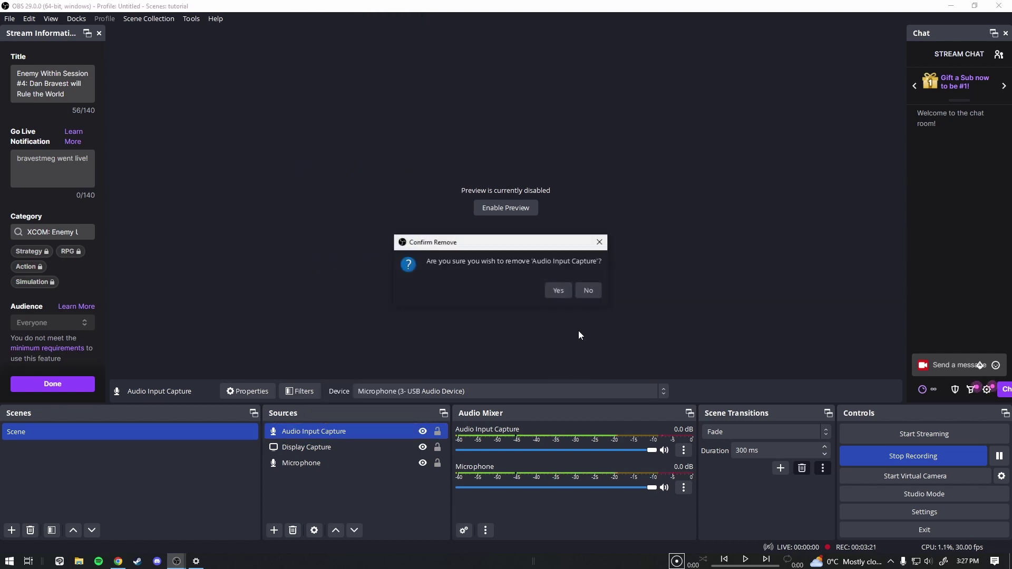
{"action": "left_click", "coordinate": [558, 291]}
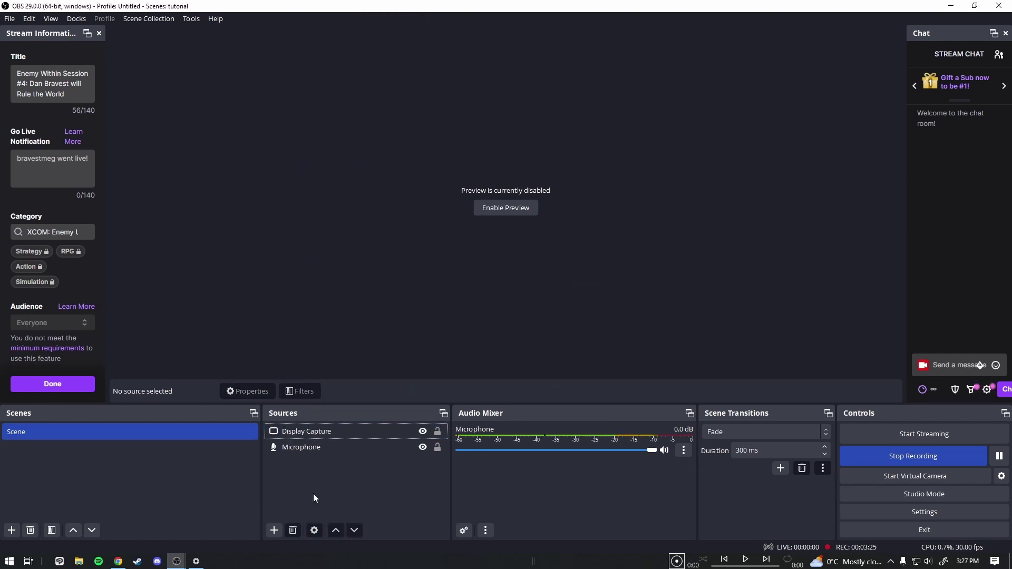
Step: Add an Audio Output Capture on Speakers (Realtek(R) Audio), then switch to the Twitch browser window
{"action": "left_click", "coordinate": [274, 530]}
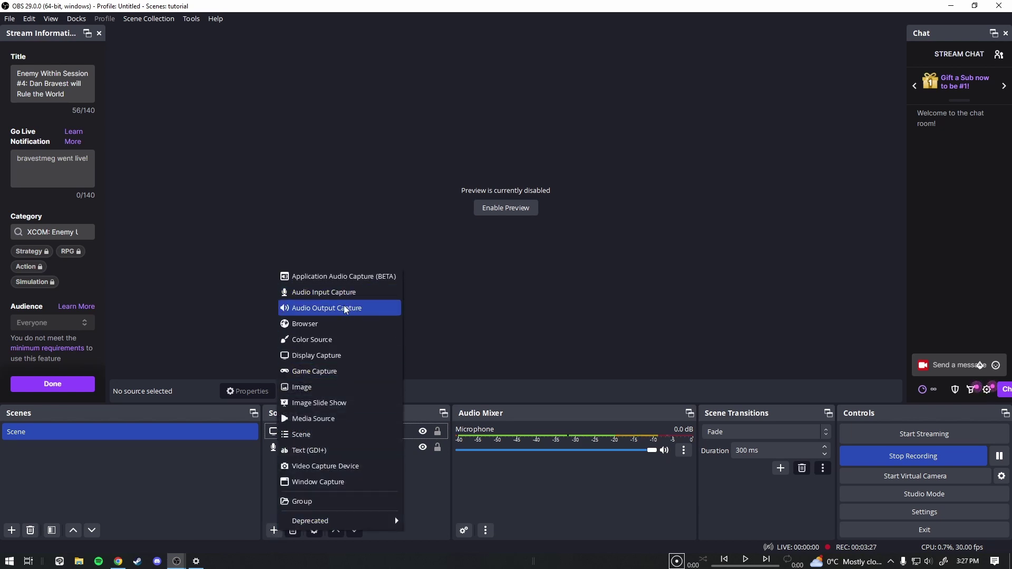
{"action": "left_click", "coordinate": [315, 310]}
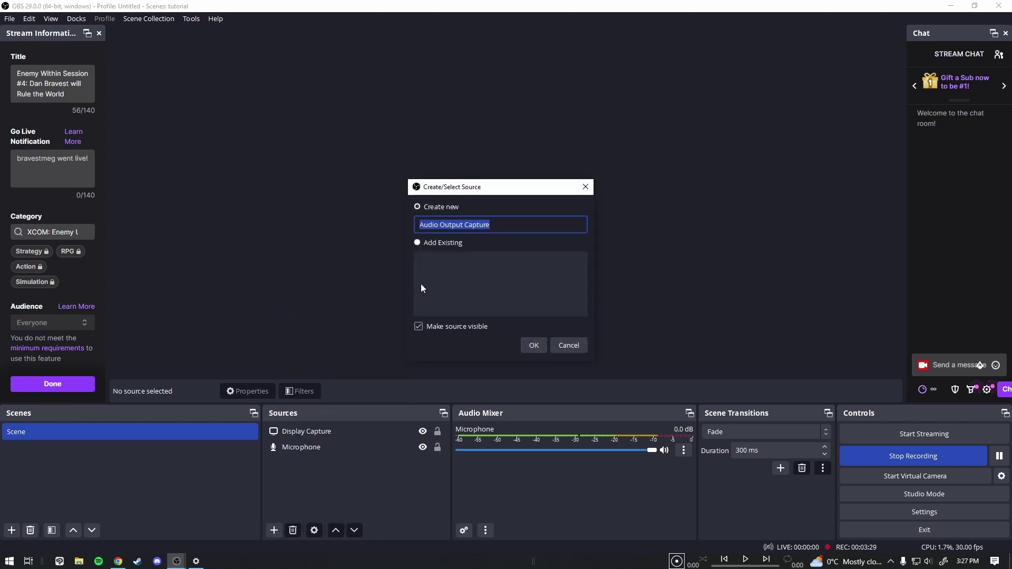
{"action": "left_click", "coordinate": [533, 346]}
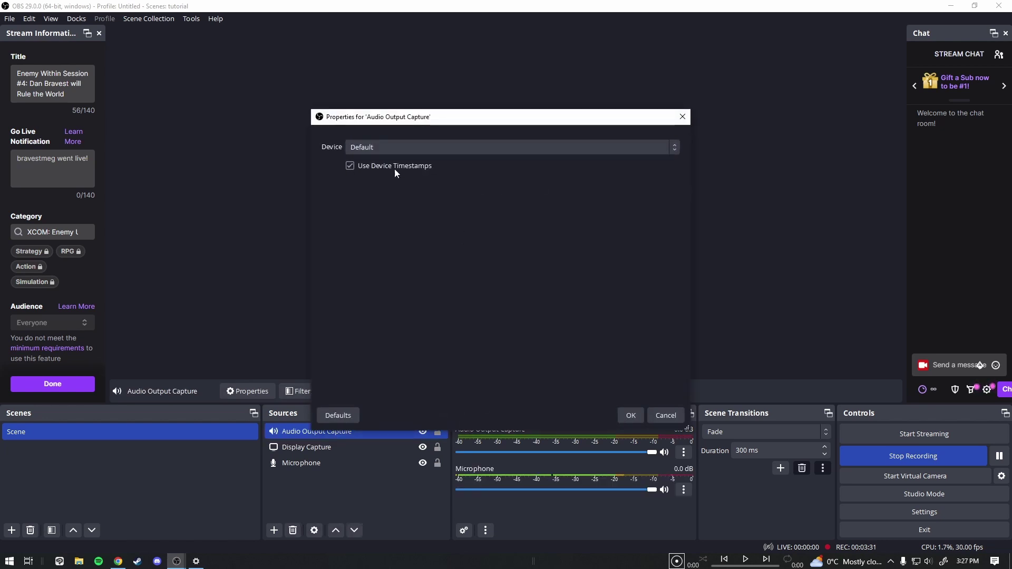
{"action": "left_click", "coordinate": [378, 148]}
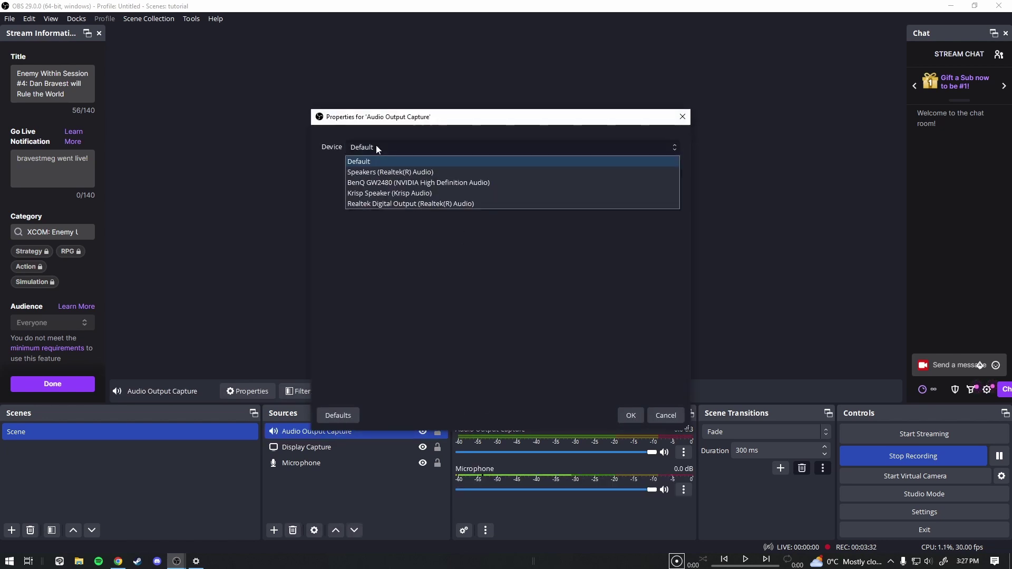
{"action": "left_click", "coordinate": [372, 174]}
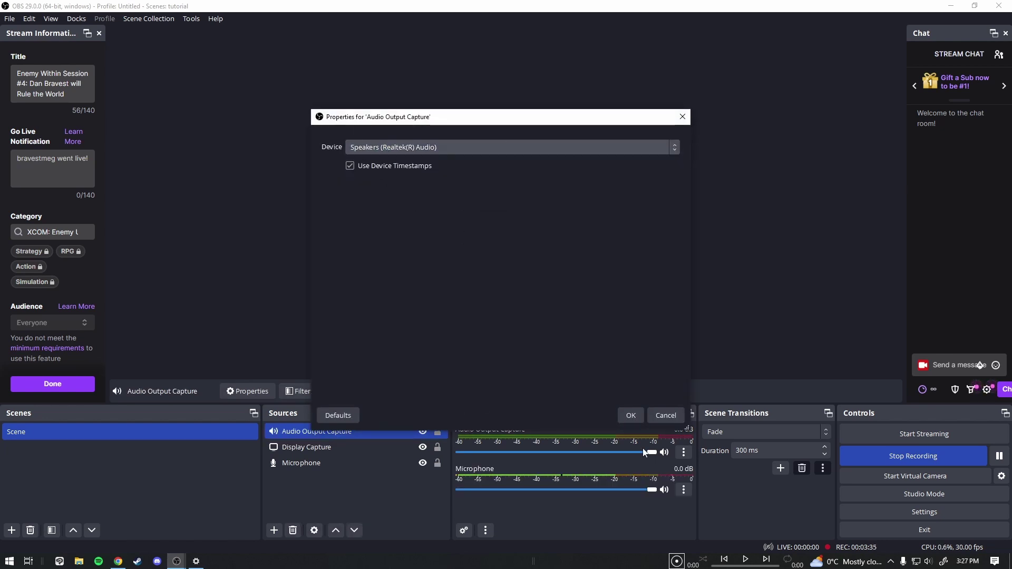
{"action": "left_click", "coordinate": [632, 416]}
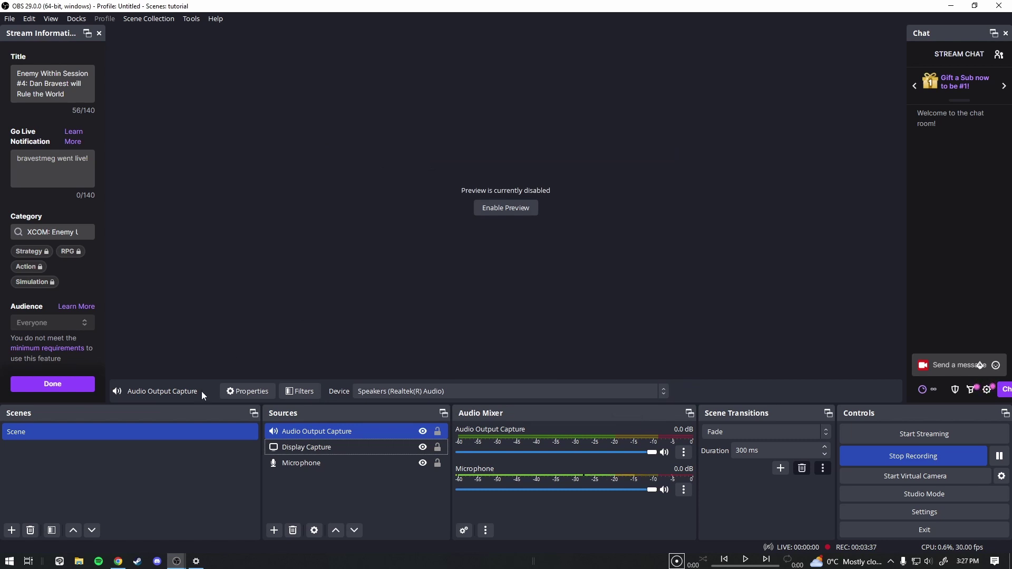
{"action": "left_click", "coordinate": [118, 561]}
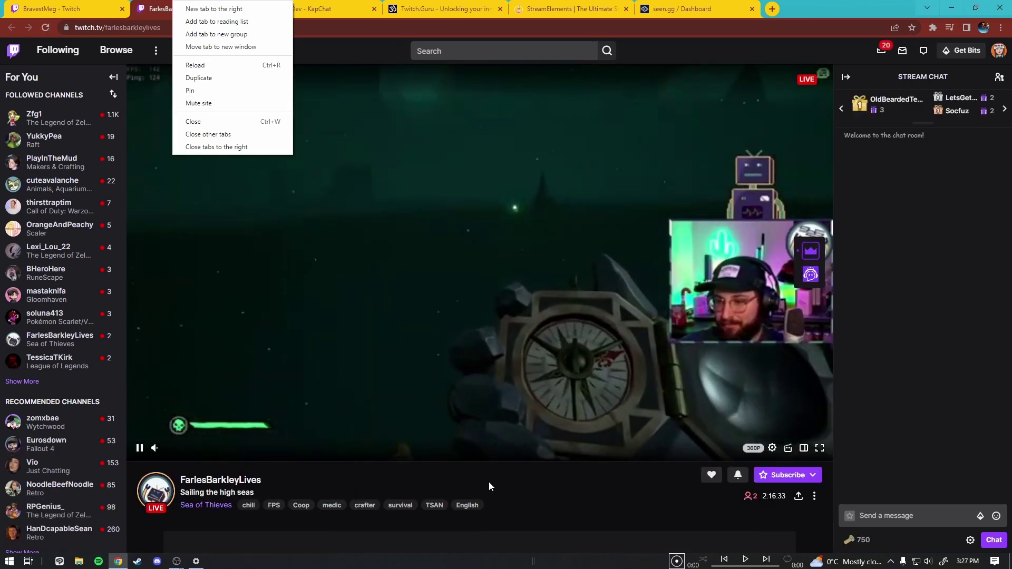
Step: Close the extra Twitch live-stream tab with Ctrl+W and return to OBS Studio
{"action": "left_click", "coordinate": [488, 487]}
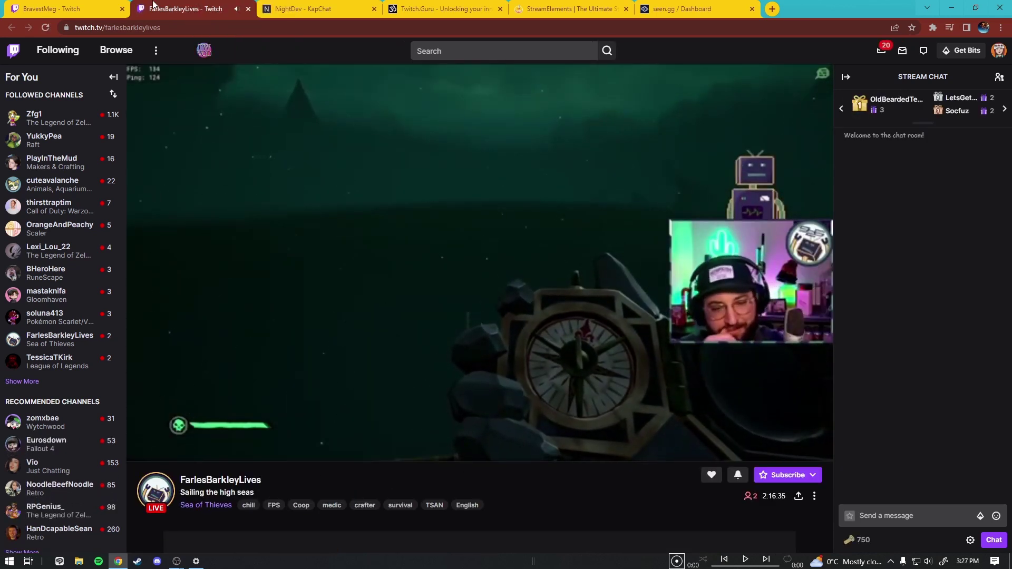
{"action": "key", "text": "ctrl+w"}
{"action": "left_click", "coordinate": [142, 525]}
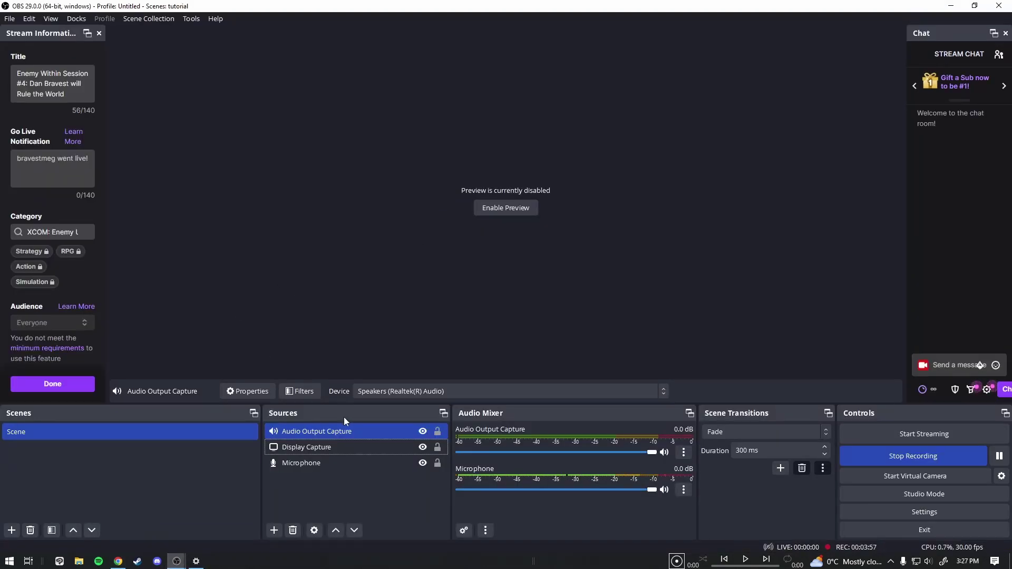
Step: Turn off the live preview
{"action": "left_click", "coordinate": [320, 468], "text": "ctrl"}
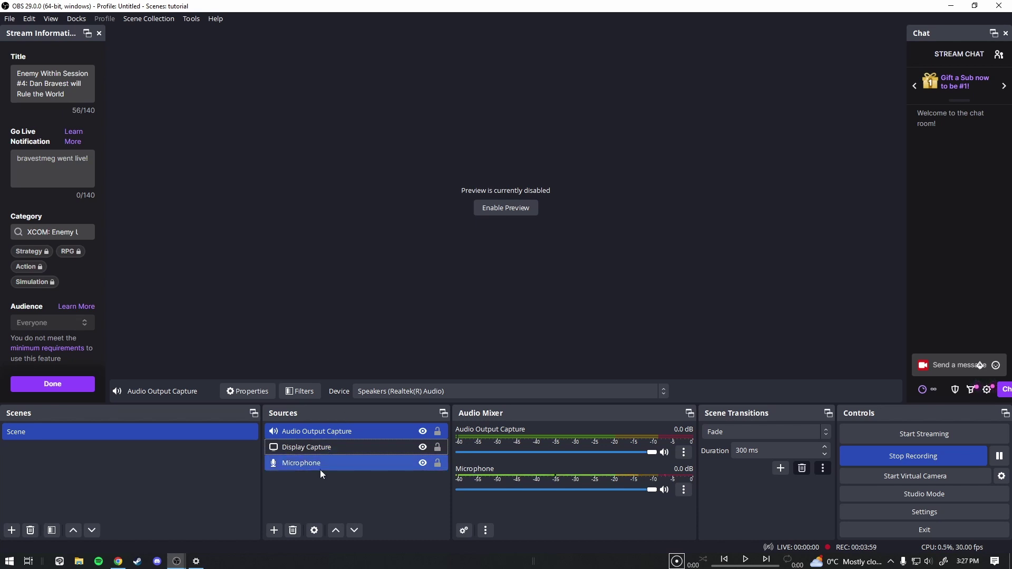
{"action": "left_click", "coordinate": [321, 469], "text": "ctrl"}
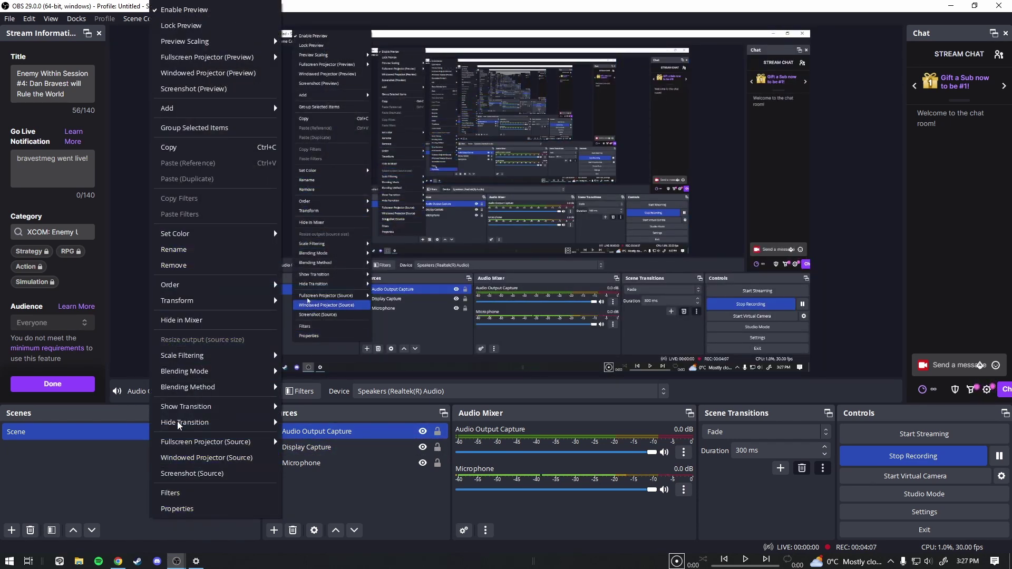
{"action": "left_click", "coordinate": [182, 9]}
Step: Add a Video Capture Device source named 'Webcam' using the HD Pro Webcam C920
{"action": "left_click", "coordinate": [274, 530]}
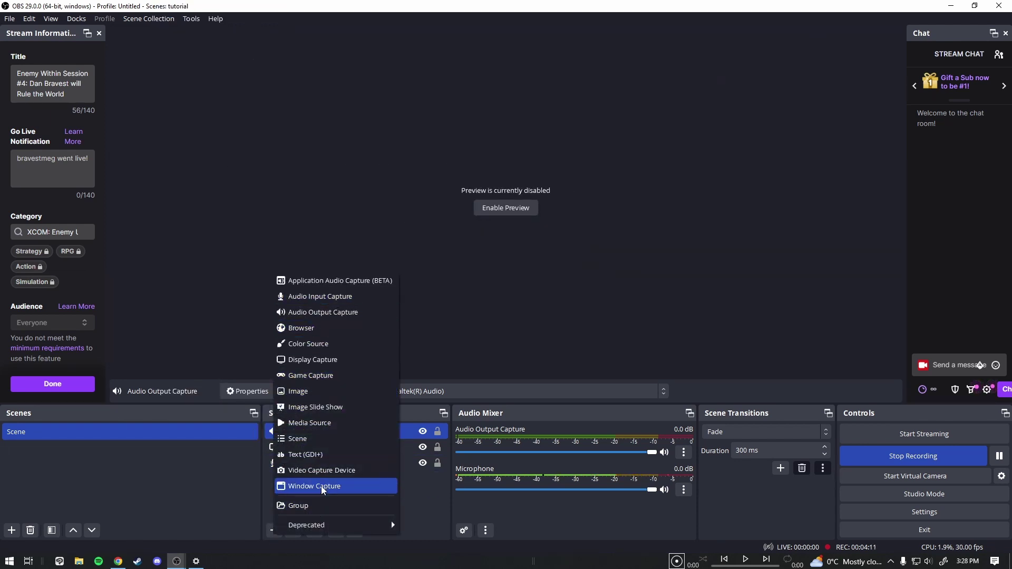
{"action": "left_click", "coordinate": [302, 471]}
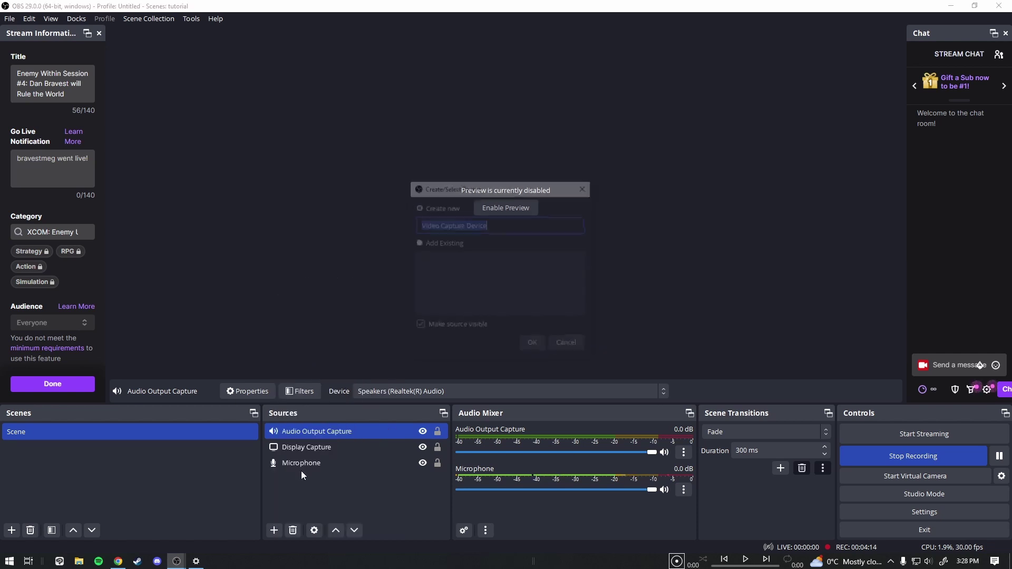
{"action": "type", "text": "Cam"}
{"action": "key", "text": "BackSpace"}
{"action": "key", "text": "BackSpace"}
{"action": "key", "text": "BackSpace"}
{"action": "type", "text": "Web"}
{"action": "key", "text": "BackSpace"}
{"action": "key", "text": "BackSpace"}
{"action": "type", "text": "ebcam"}
{"action": "left_click", "coordinate": [533, 345]}
{"action": "left_click", "coordinate": [468, 289]}
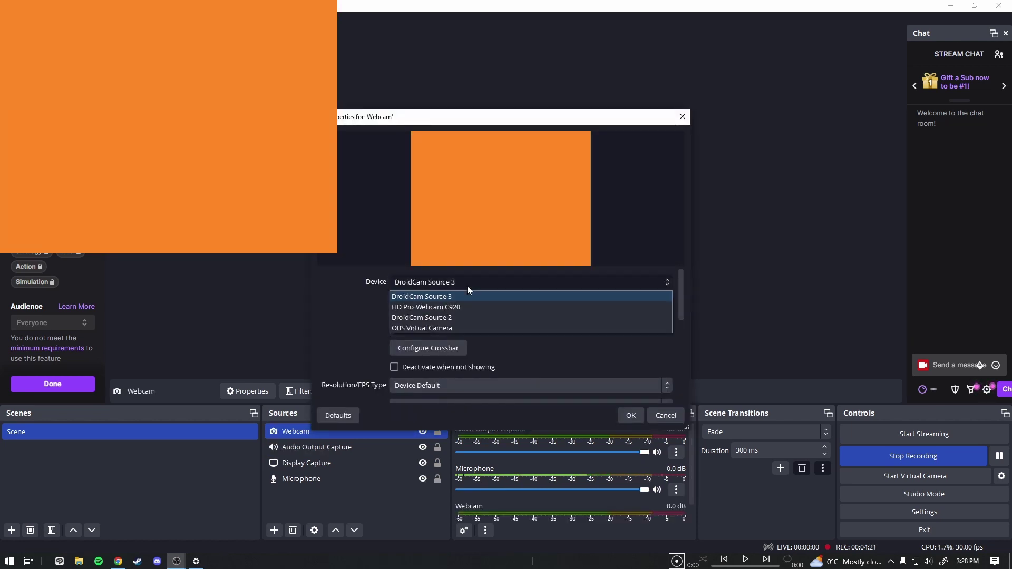
{"action": "left_click", "coordinate": [432, 310]}
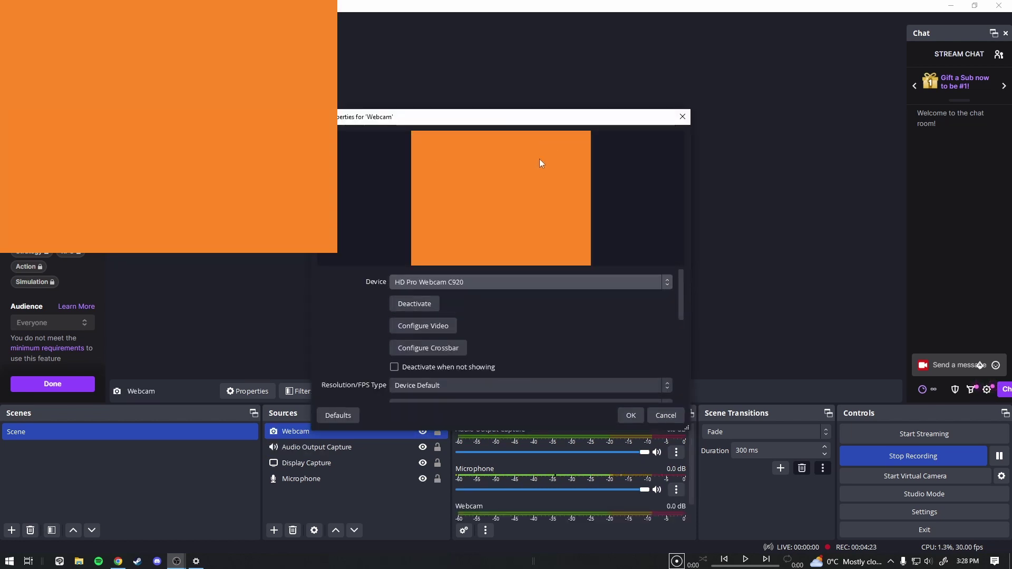
{"action": "left_click", "coordinate": [631, 414]}
Step: Re-enable the live preview
{"action": "right_click", "coordinate": [304, 181]}
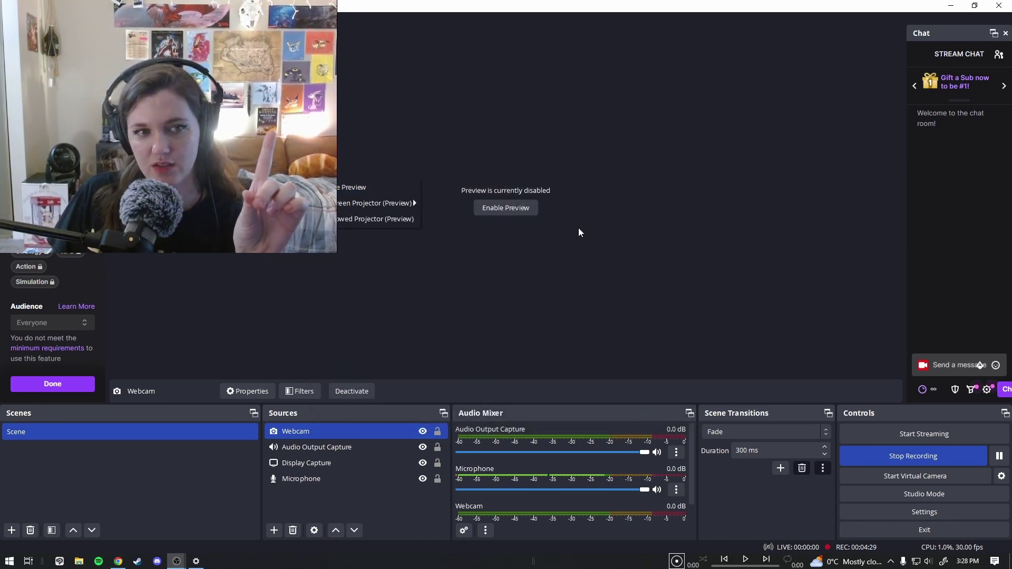
{"action": "right_click", "coordinate": [820, 265]}
{"action": "left_click", "coordinate": [837, 275]}
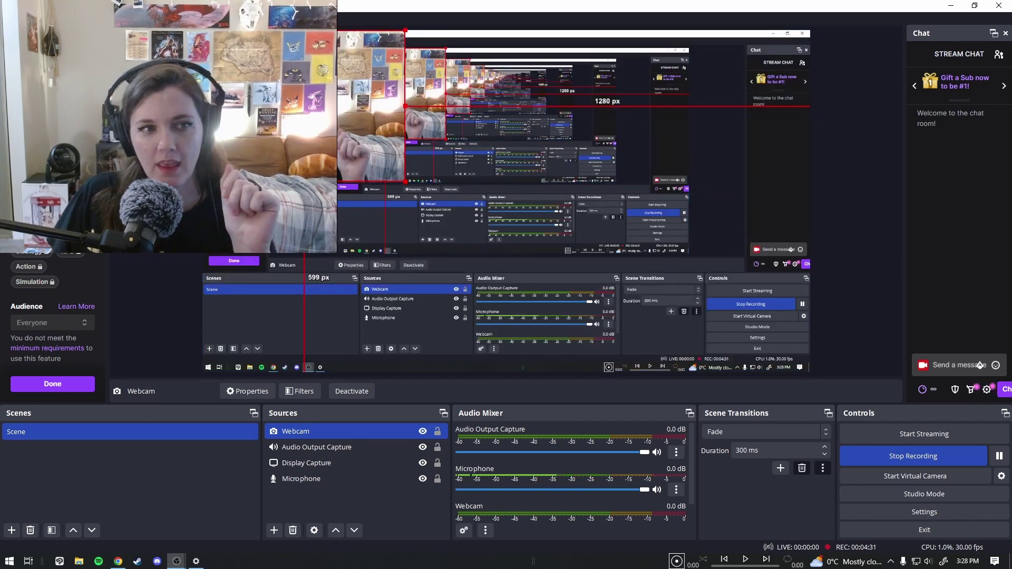
Step: Shrink the webcam feed and place it in the scene's bottom-left corner
{"action": "left_click_drag", "start_coordinate": [379, 158], "coordinate": [400, 252]}
{"action": "left_click_drag", "start_coordinate": [424, 126], "coordinate": [238, 331]}
{"action": "left_click", "coordinate": [149, 278]}
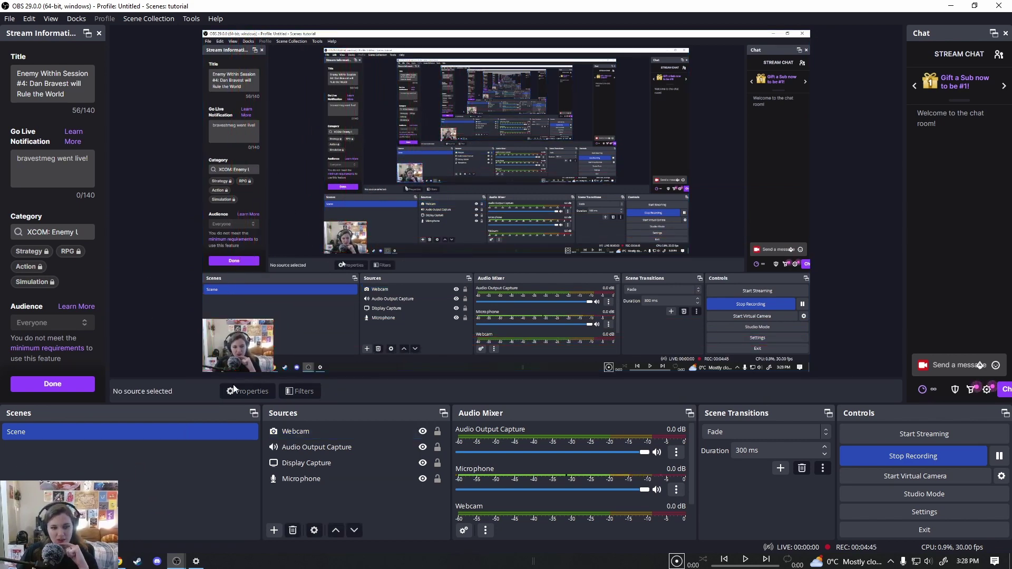
{"action": "left_click", "coordinate": [268, 331]}
{"action": "left_click_drag", "start_coordinate": [275, 317], "coordinate": [278, 315]}
{"action": "left_click", "coordinate": [147, 310]}
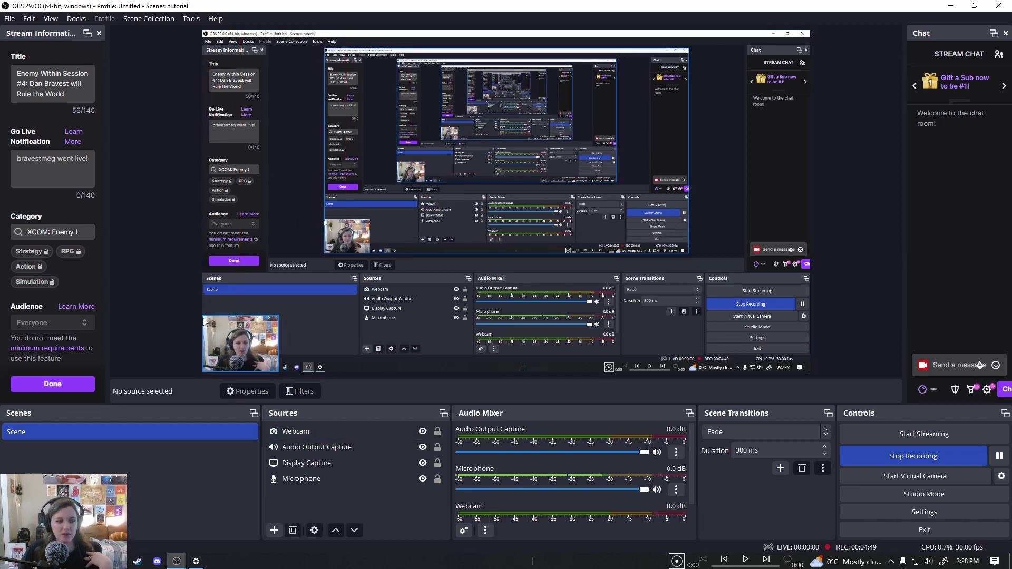
Step: Switch to the browser's StreamElements tab and log in with Twitch
{"action": "key", "text": "alt+Tab"}
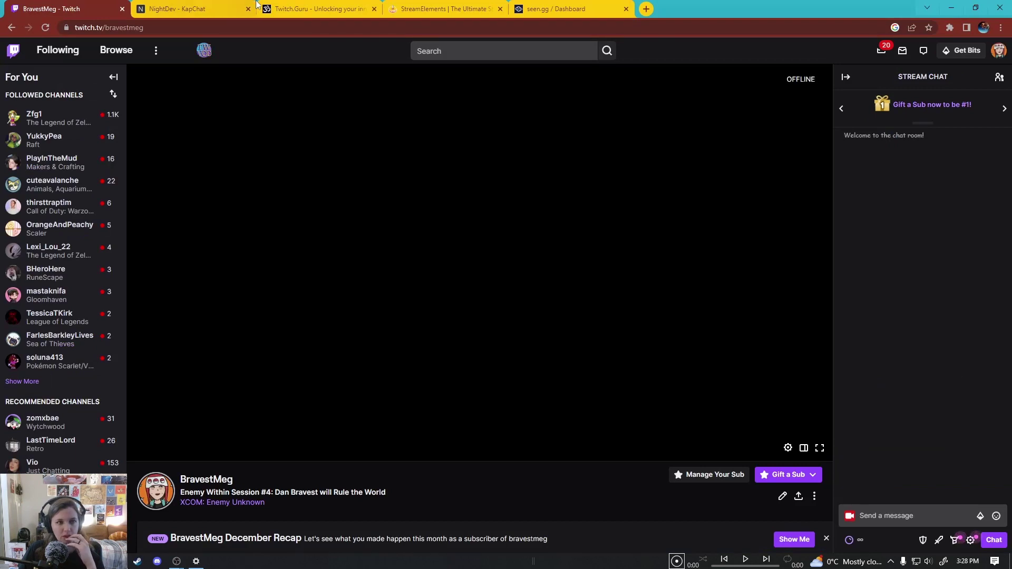
{"action": "left_click", "coordinate": [424, 6]}
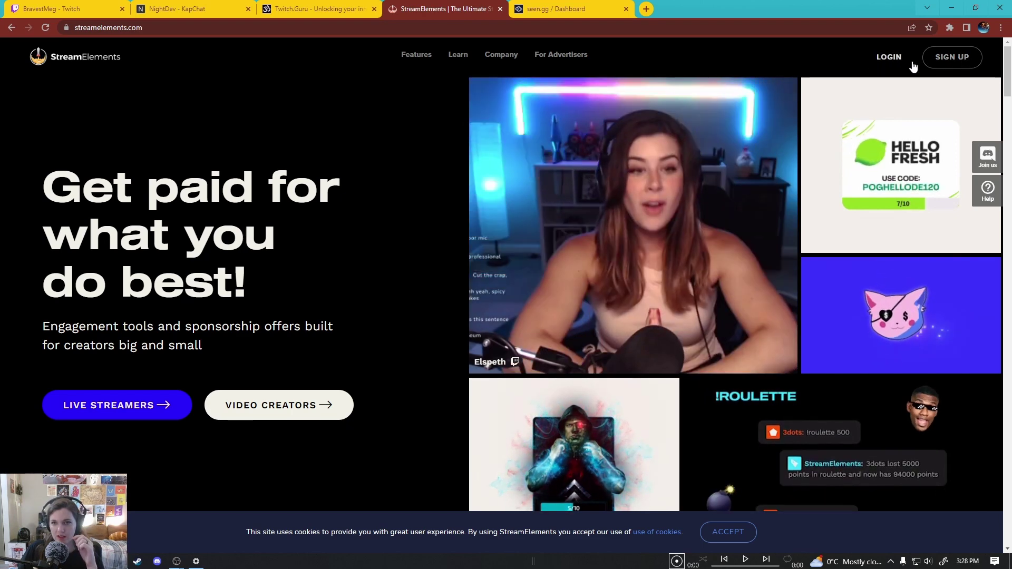
{"action": "left_click", "coordinate": [890, 58]}
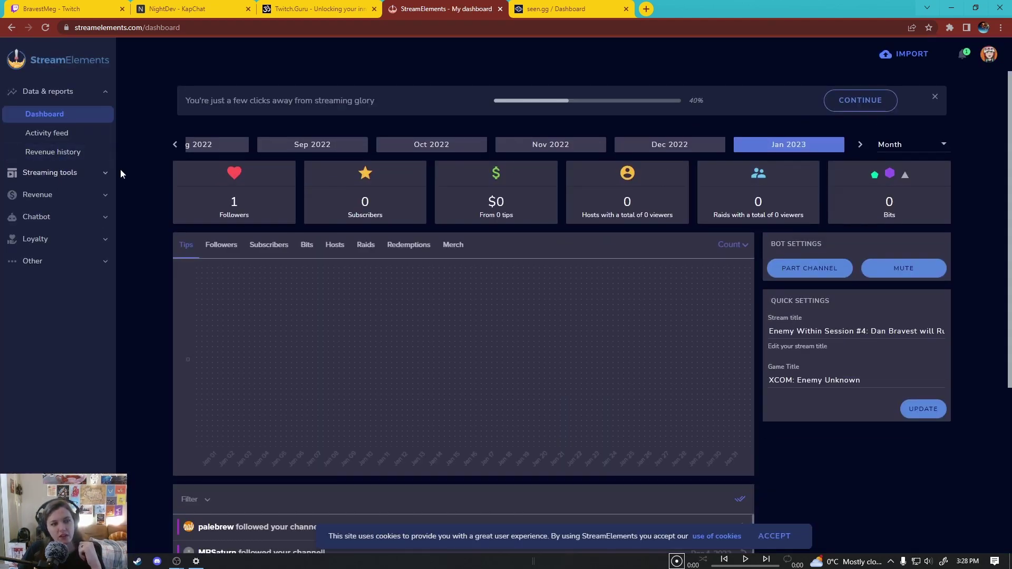
Step: Expand Streaming tools and browse the StreamElements Overlays gallery
{"action": "left_click", "coordinate": [68, 178]}
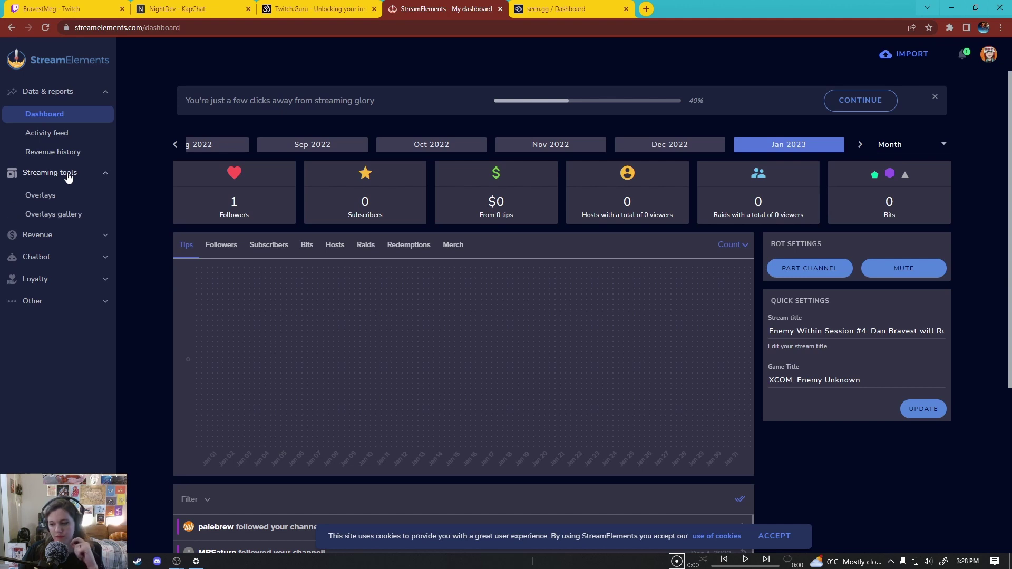
{"action": "left_click", "coordinate": [61, 216]}
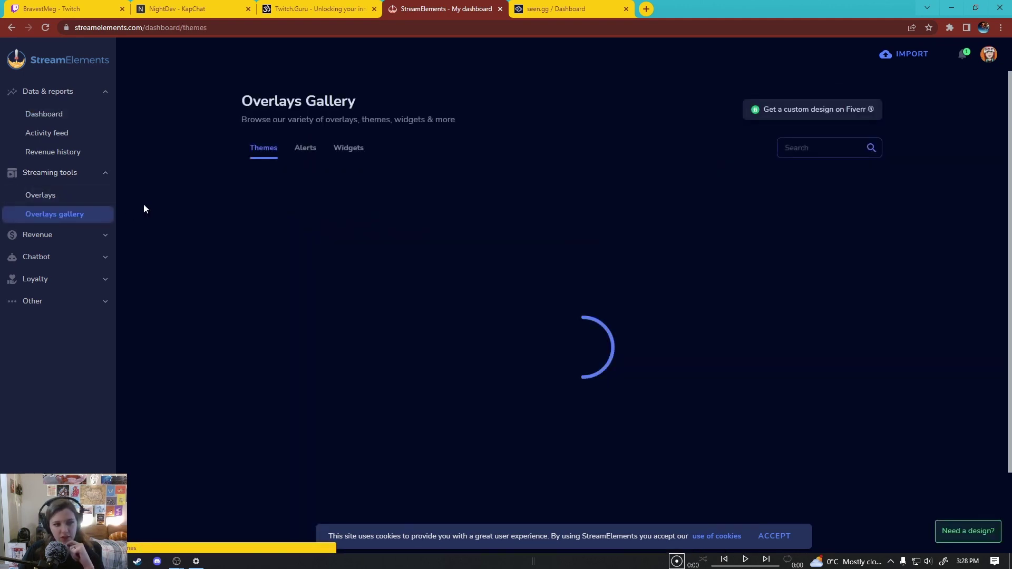
{"action": "scroll", "coordinate": [539, 345], "scroll_direction": "down", "scroll_amount": 4}
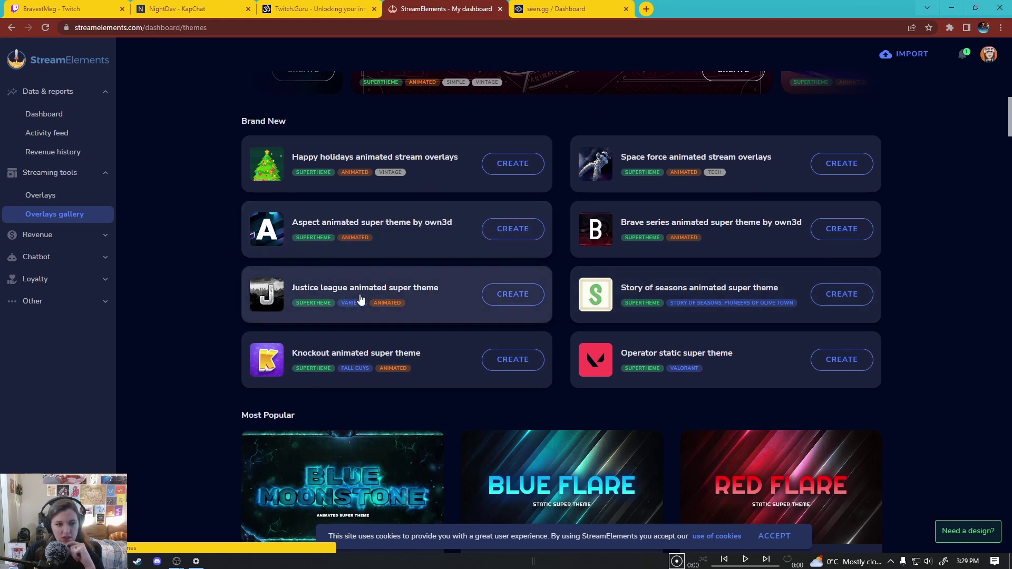
{"action": "scroll", "coordinate": [418, 311], "scroll_direction": "down", "scroll_amount": 1}
{"action": "scroll", "coordinate": [418, 328], "scroll_direction": "up", "scroll_amount": 1}
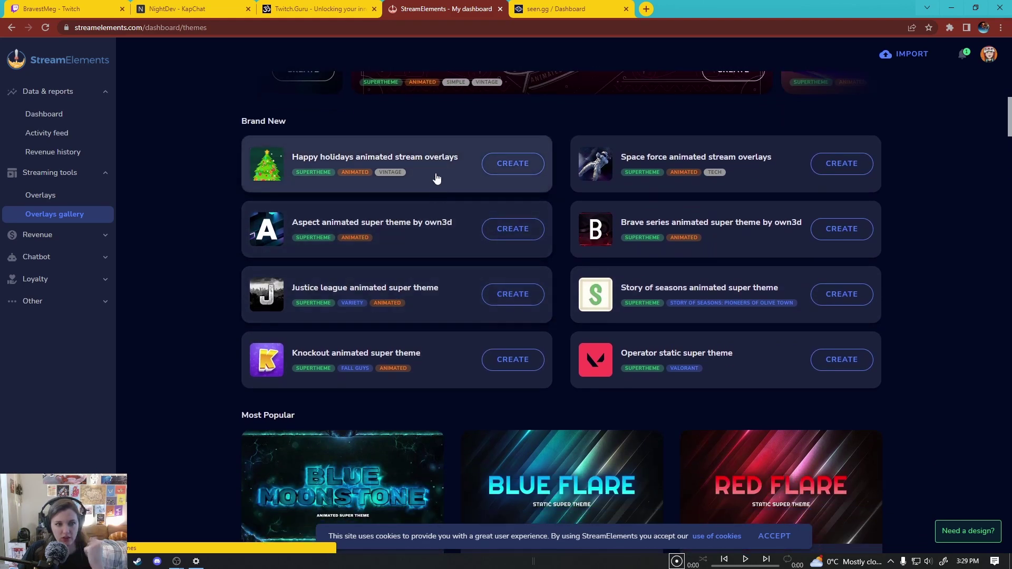
Step: Preview the Happy holidays animated theme, view its stream ended scene, then close it
{"action": "left_click", "coordinate": [439, 163]}
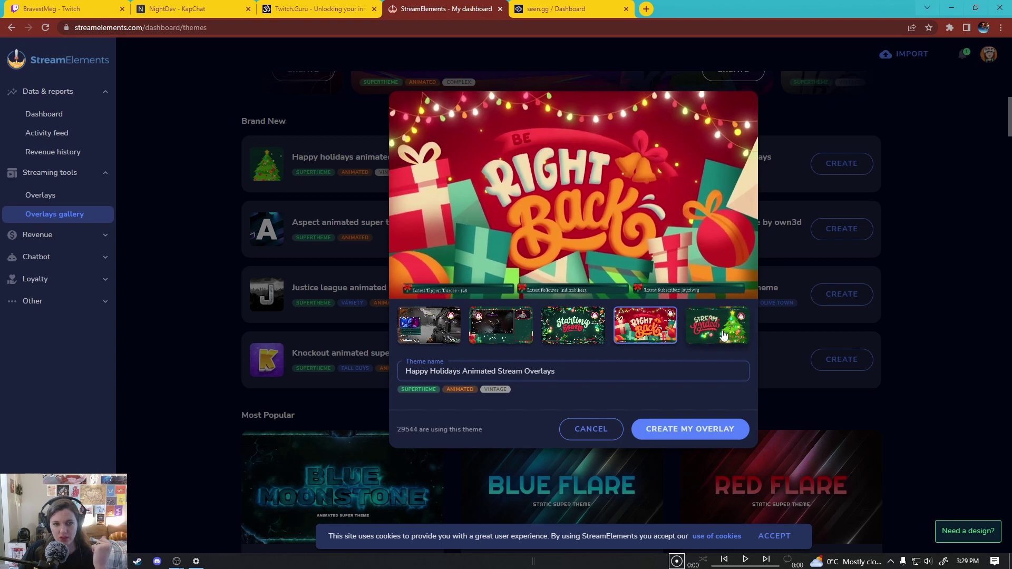
{"action": "left_click", "coordinate": [692, 328]}
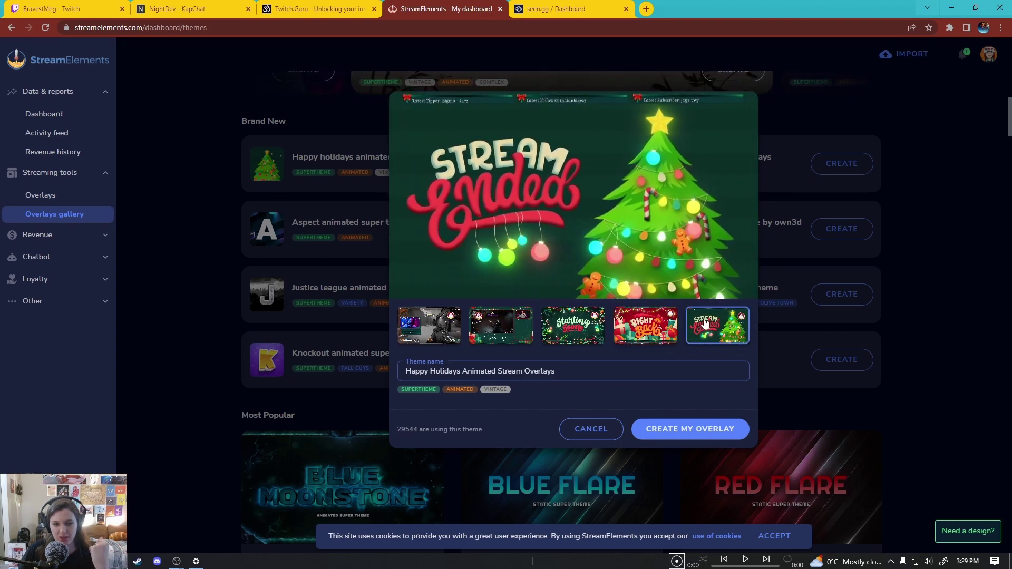
{"action": "left_click", "coordinate": [564, 435]}
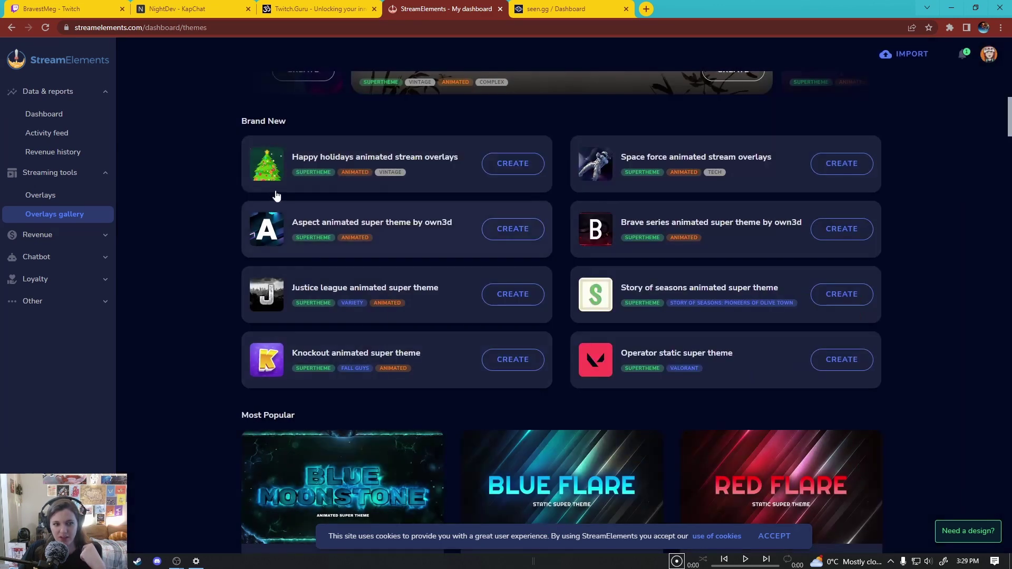
Step: Create an Aspect Animated Super Theme overlay, yielding In Game, Talk, Start, Brb and End scene links
{"action": "left_click", "coordinate": [432, 223]}
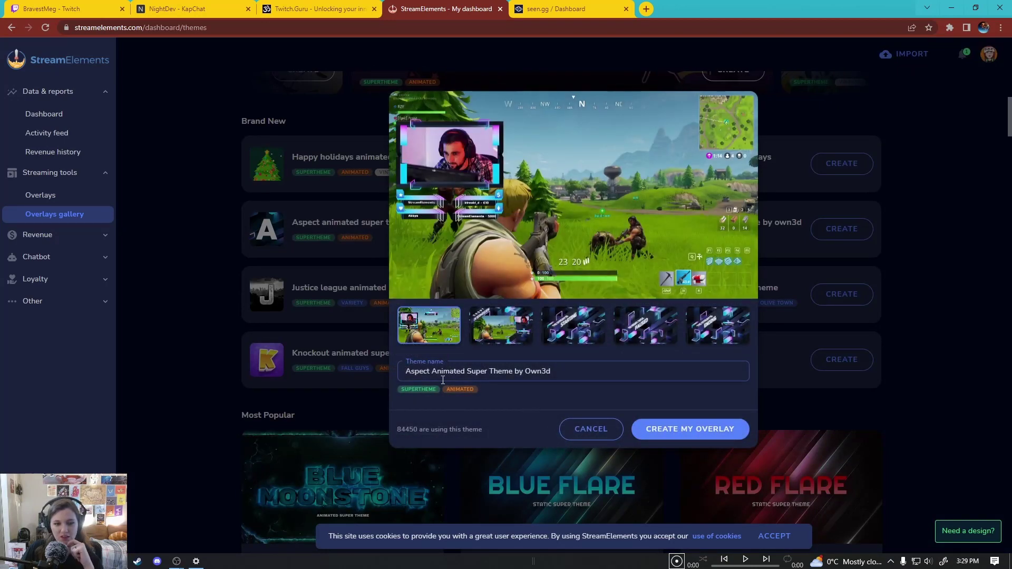
{"action": "left_click", "coordinate": [681, 437]}
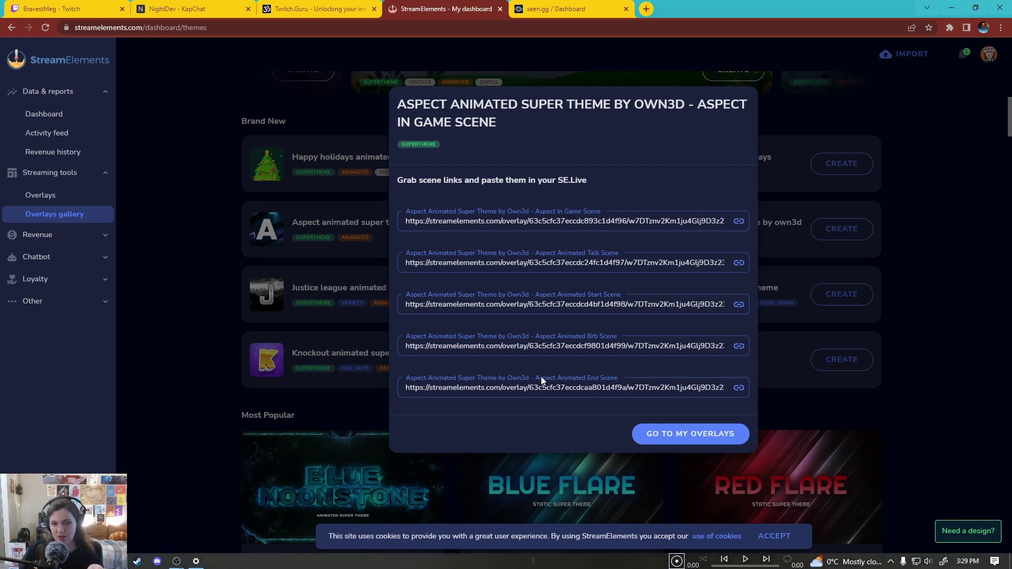
Step: After checking the End, Start and Brb links, select and copy the whole In Game Scene URL
{"action": "left_click", "coordinate": [553, 387]}
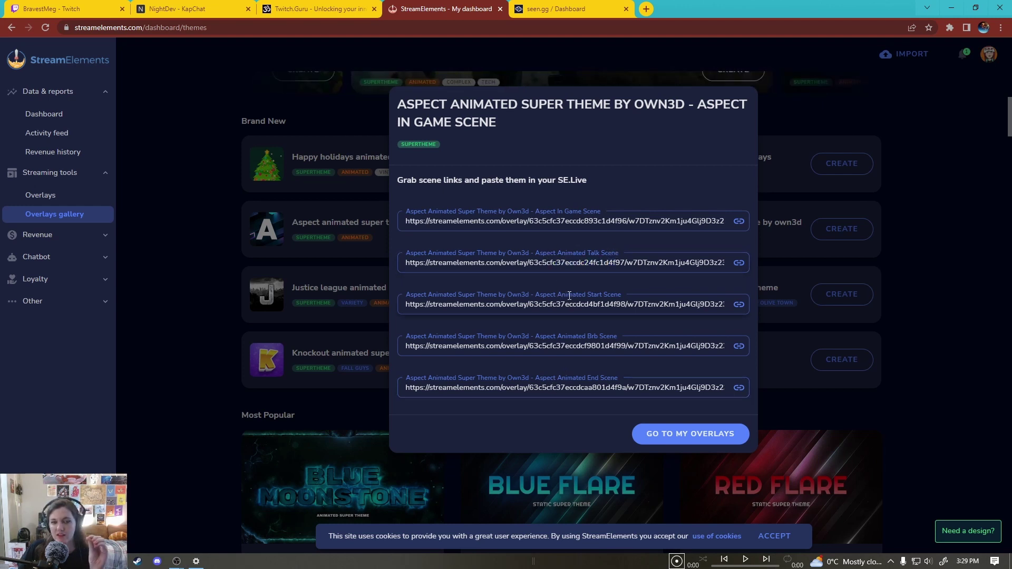
{"action": "left_click_drag", "start_coordinate": [569, 304], "coordinate": [597, 305]}
{"action": "left_click_drag", "start_coordinate": [574, 345], "coordinate": [636, 346]}
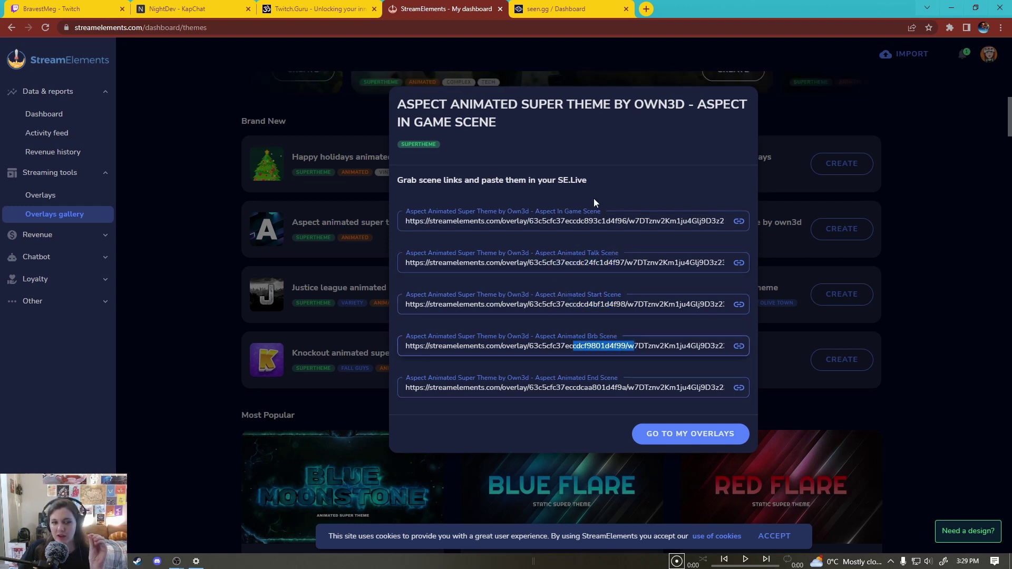
{"action": "left_click_drag", "start_coordinate": [612, 221], "coordinate": [528, 220]}
{"action": "left_click", "coordinate": [537, 221]}
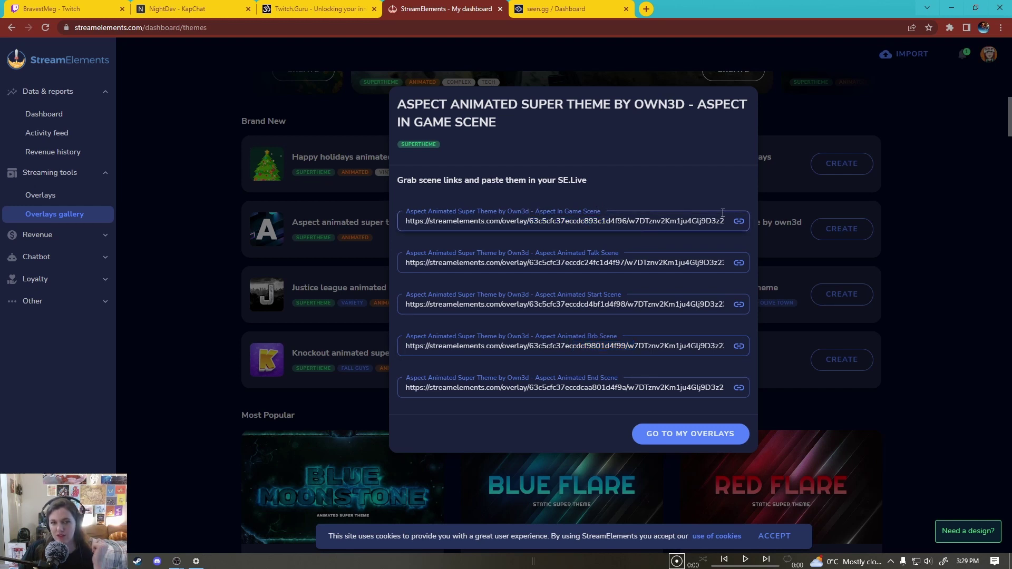
{"action": "left_click", "coordinate": [738, 221]}
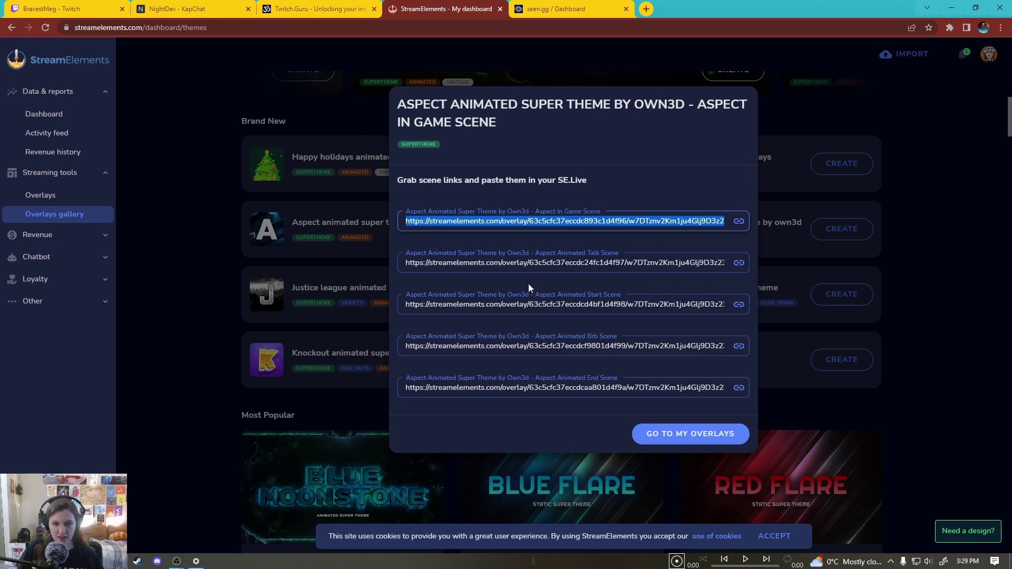
{"action": "left_click", "coordinate": [175, 562]}
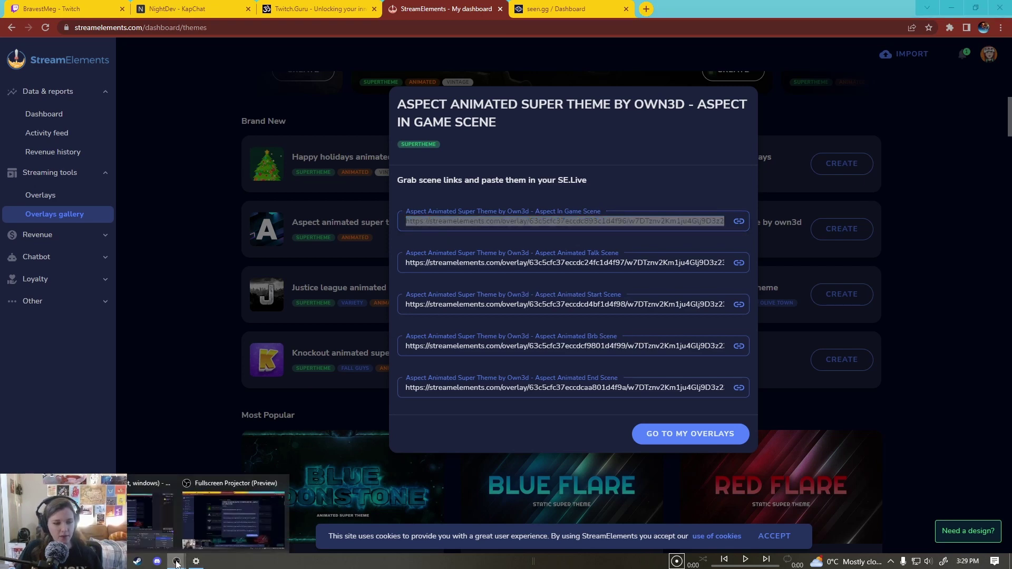
Step: Back in OBS, disable the preview from its right-click menu
{"action": "left_click", "coordinate": [141, 517]}
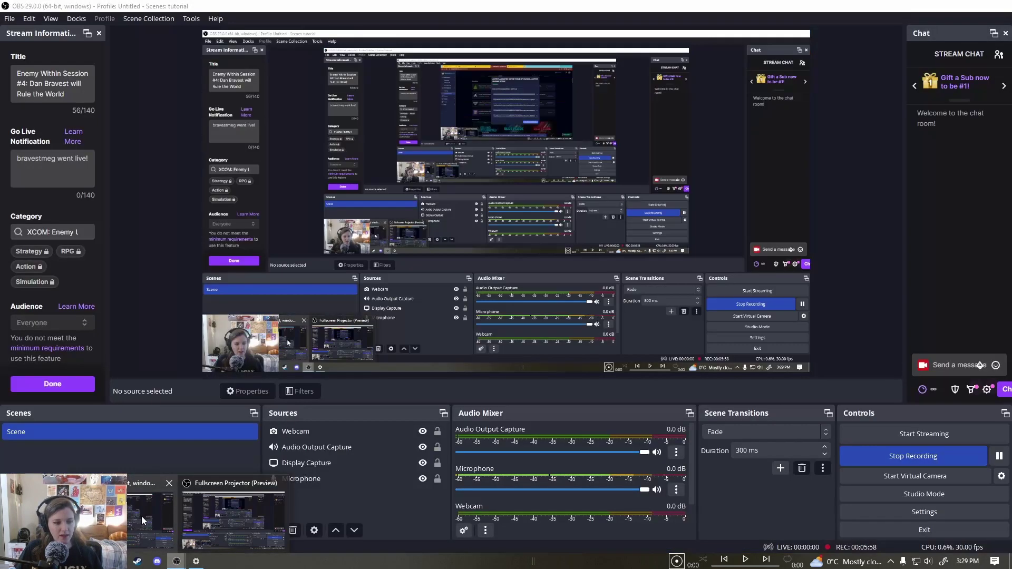
{"action": "right_click", "coordinate": [146, 216]}
{"action": "left_click", "coordinate": [168, 221]}
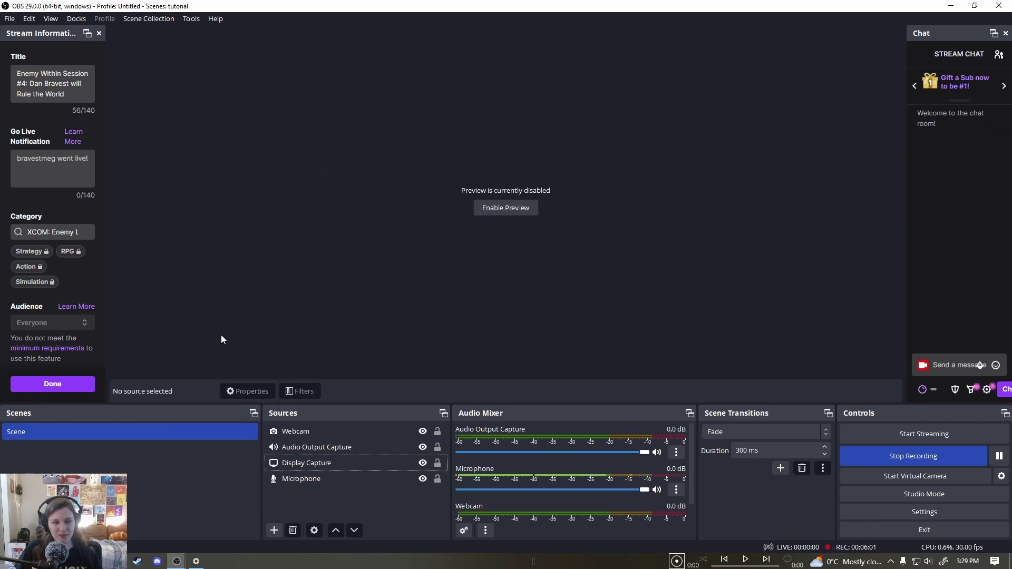
Step: Add a new Browser source named Overlay
{"action": "left_click", "coordinate": [274, 530]}
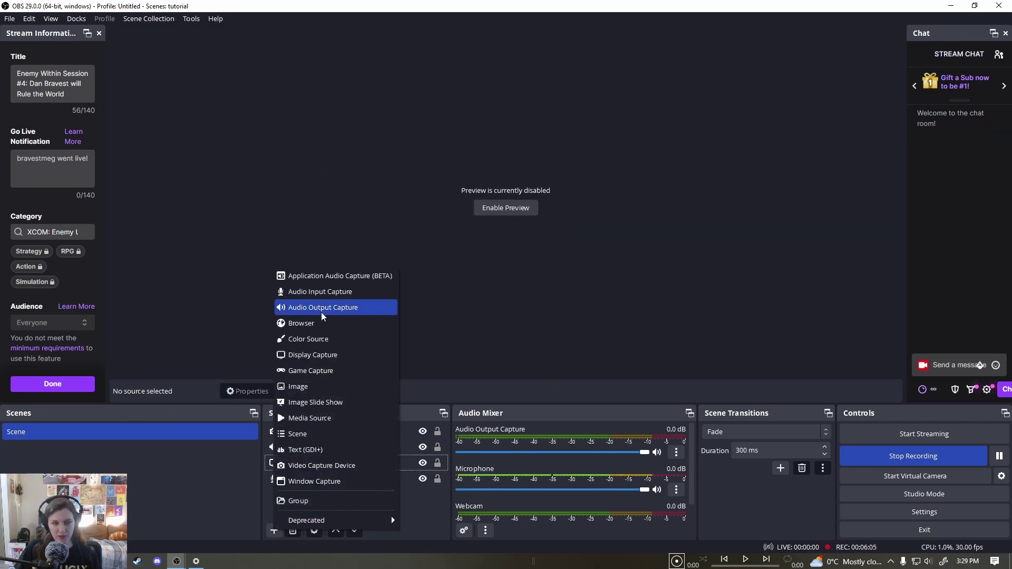
{"action": "left_click", "coordinate": [321, 328]}
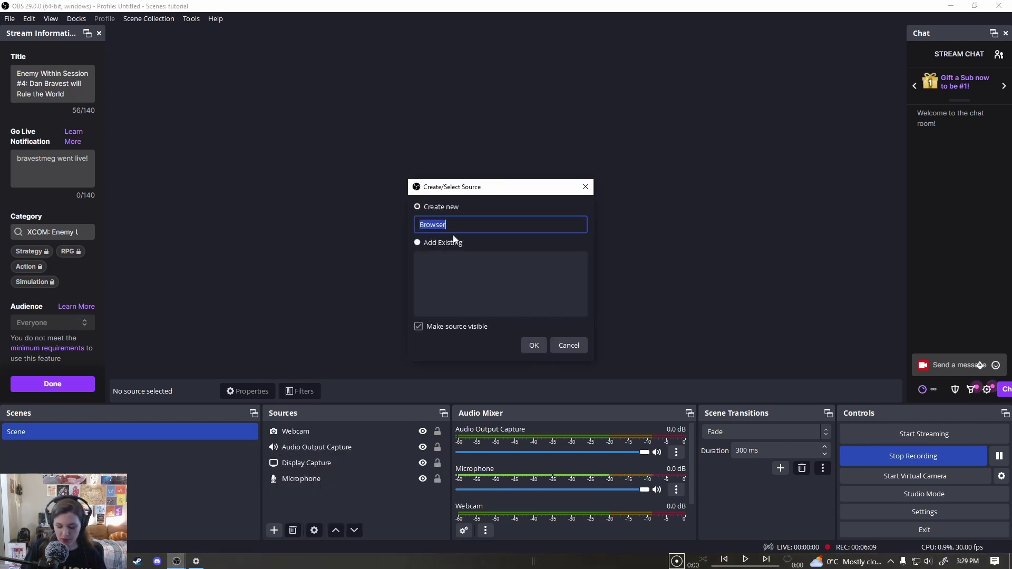
{"action": "type", "text": "Overlay"}
{"action": "key", "text": "Return"}
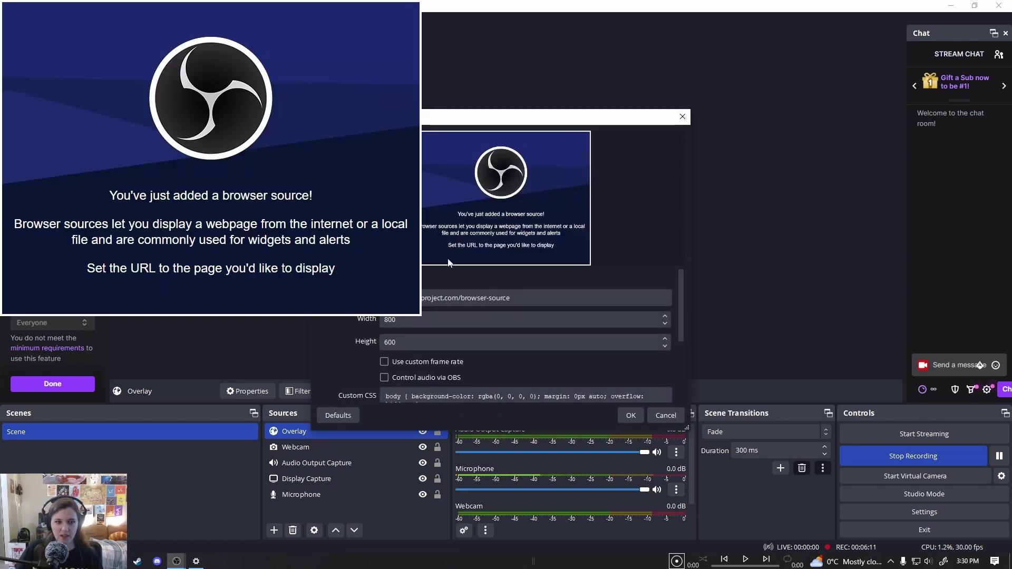
Step: Set the Overlay source URL to the In Game Scene link, width 1920, height 1080
{"action": "key", "text": "ctrl+a"}
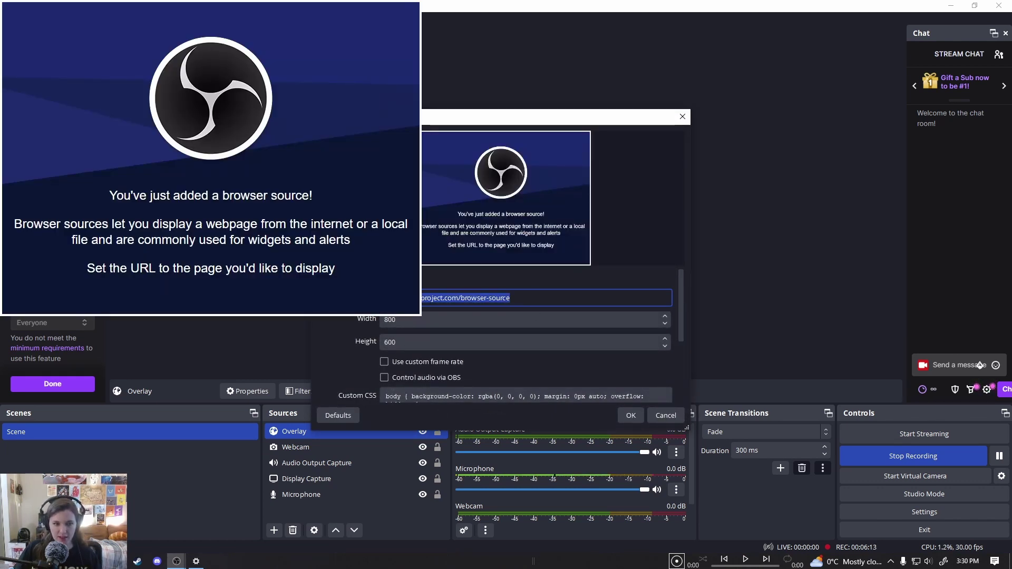
{"action": "key", "text": "ctrl+v"}
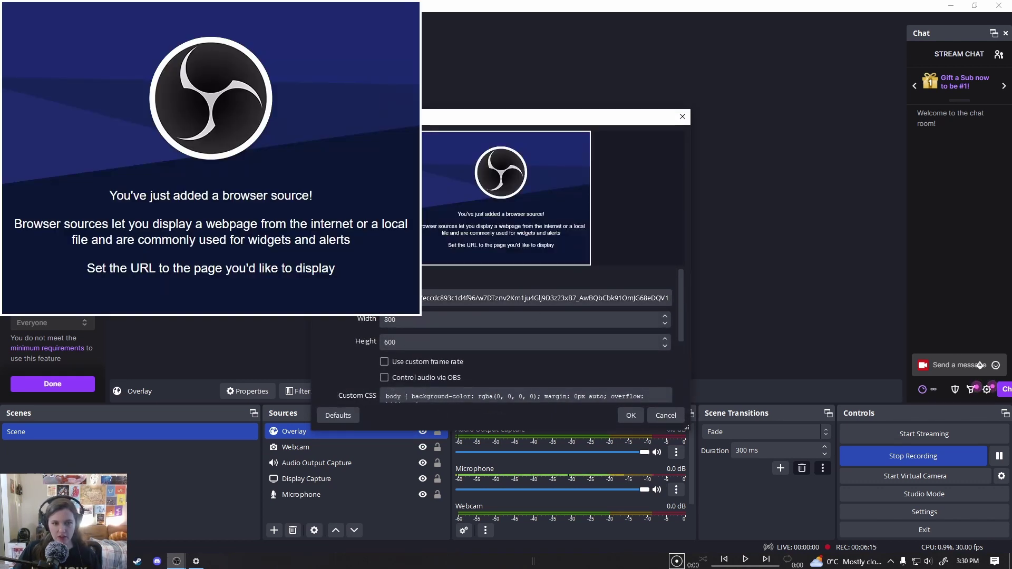
{"action": "key", "text": "Tab"}
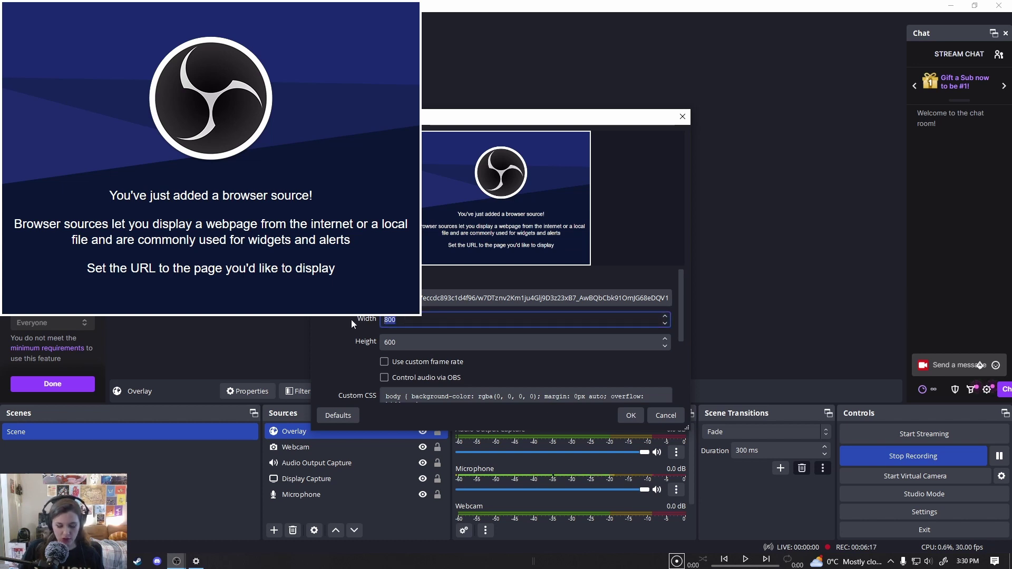
{"action": "type", "text": "1920"}
{"action": "key", "text": "Tab"}
{"action": "type", "text": "1080"}
{"action": "scroll", "coordinate": [348, 318], "scroll_direction": "down", "scroll_amount": 3}
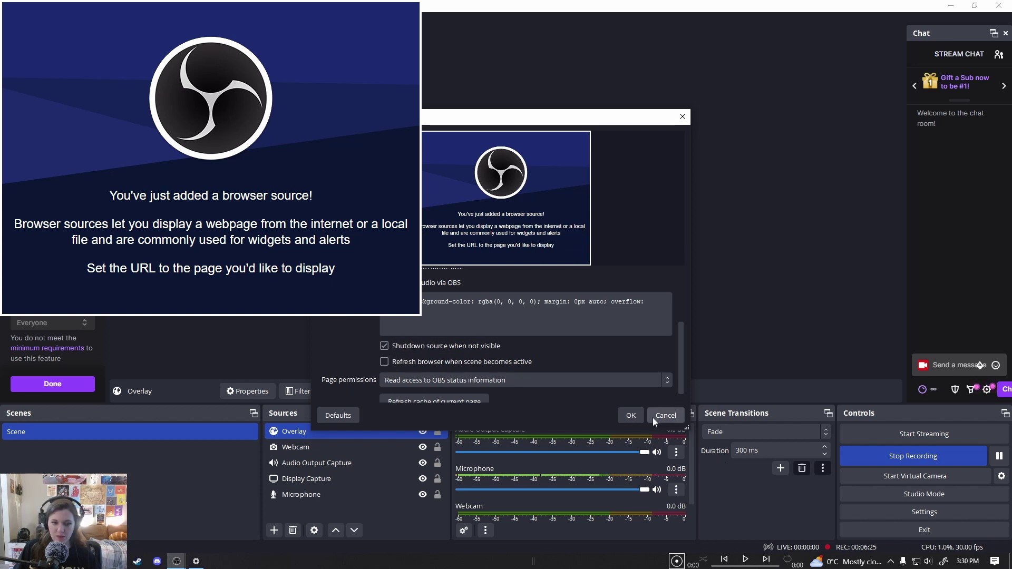
{"action": "left_click", "coordinate": [631, 416]}
Step: Re-enable the preview, hide the Webcam source and select the Overlay source
{"action": "right_click", "coordinate": [220, 223]}
{"action": "left_click", "coordinate": [232, 232]}
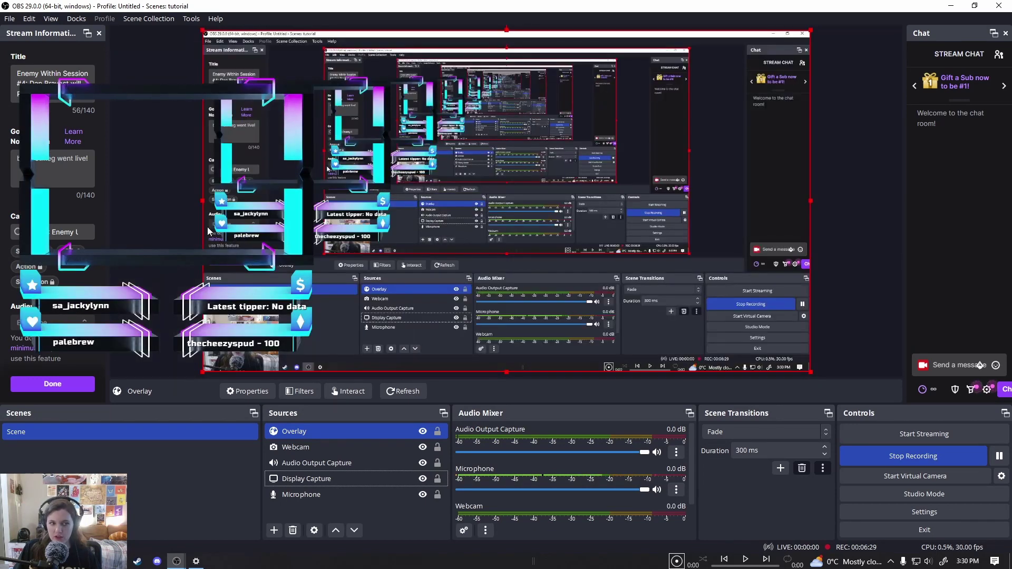
{"action": "right_click", "coordinate": [170, 227]}
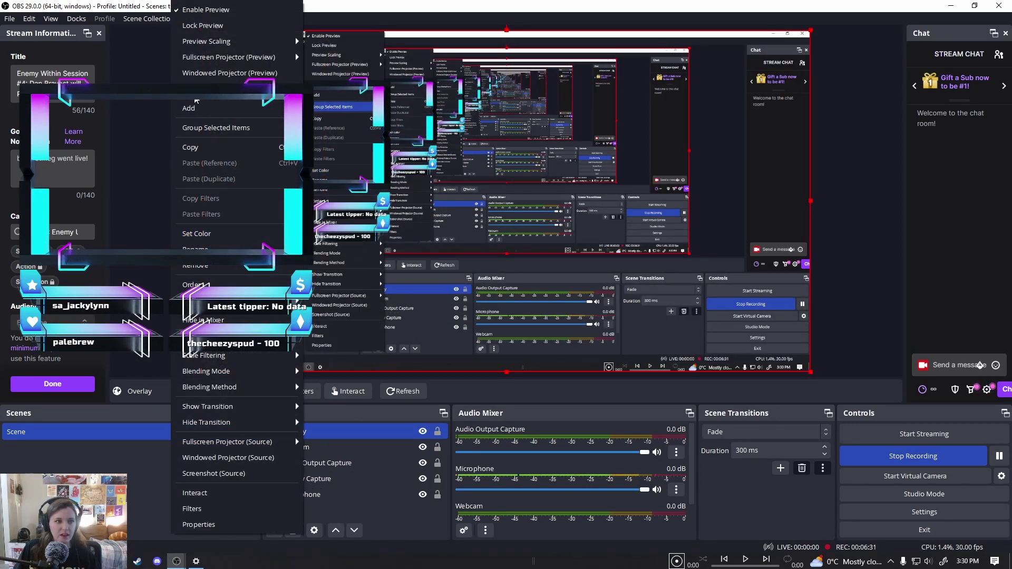
{"action": "left_click", "coordinate": [205, 10]}
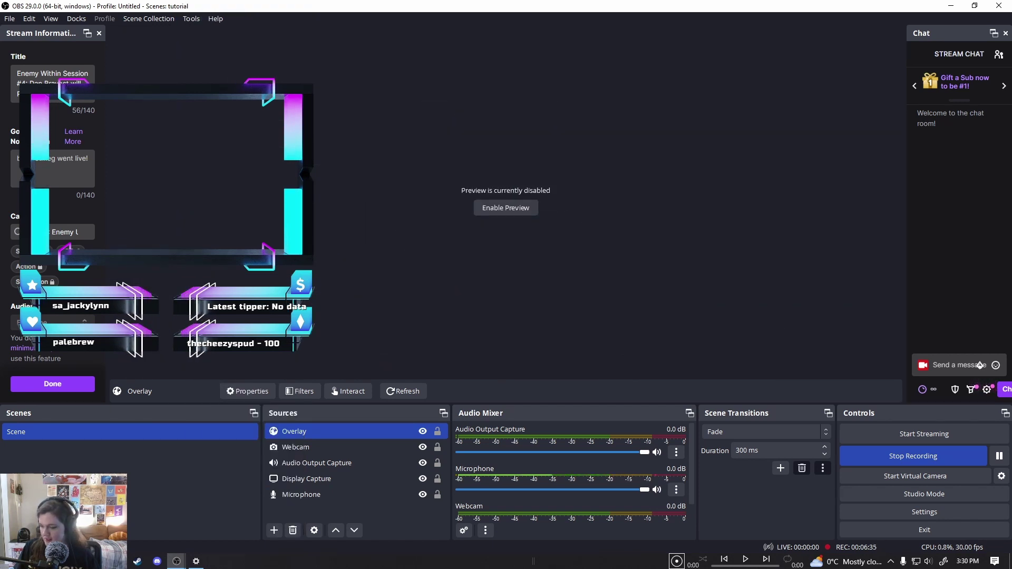
{"action": "right_click", "coordinate": [184, 211]}
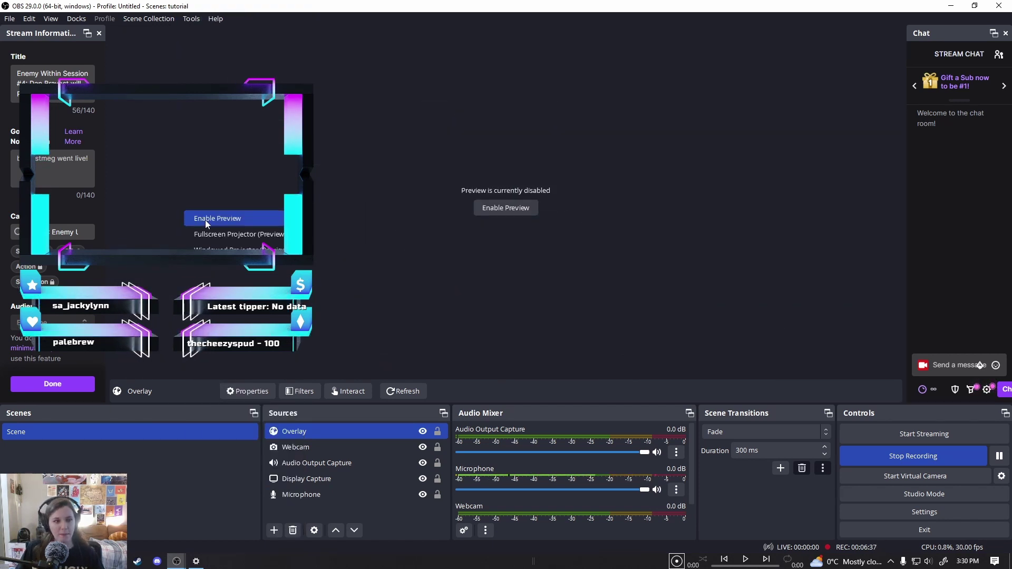
{"action": "left_click", "coordinate": [205, 220]}
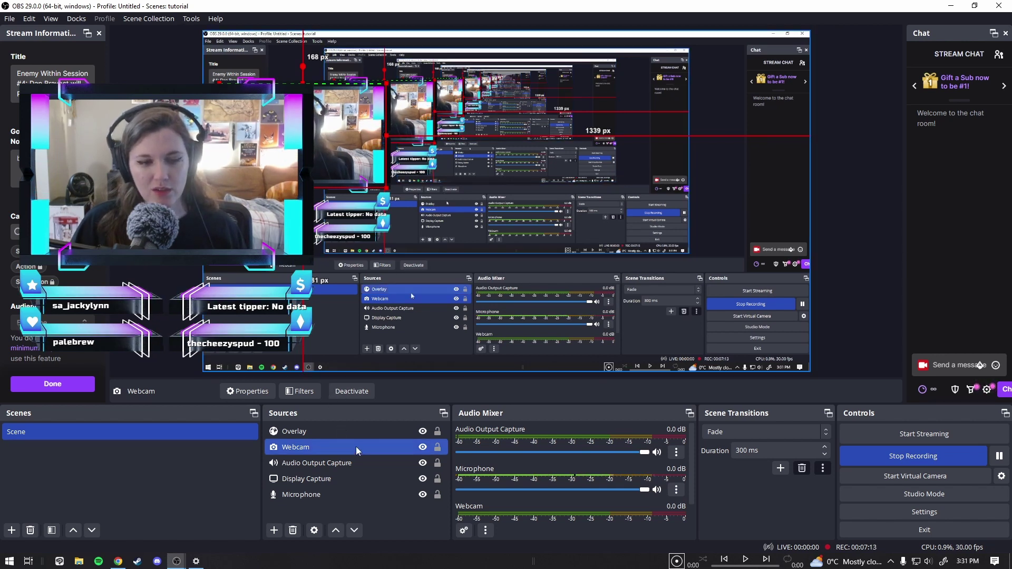
{"action": "left_click", "coordinate": [423, 447]}
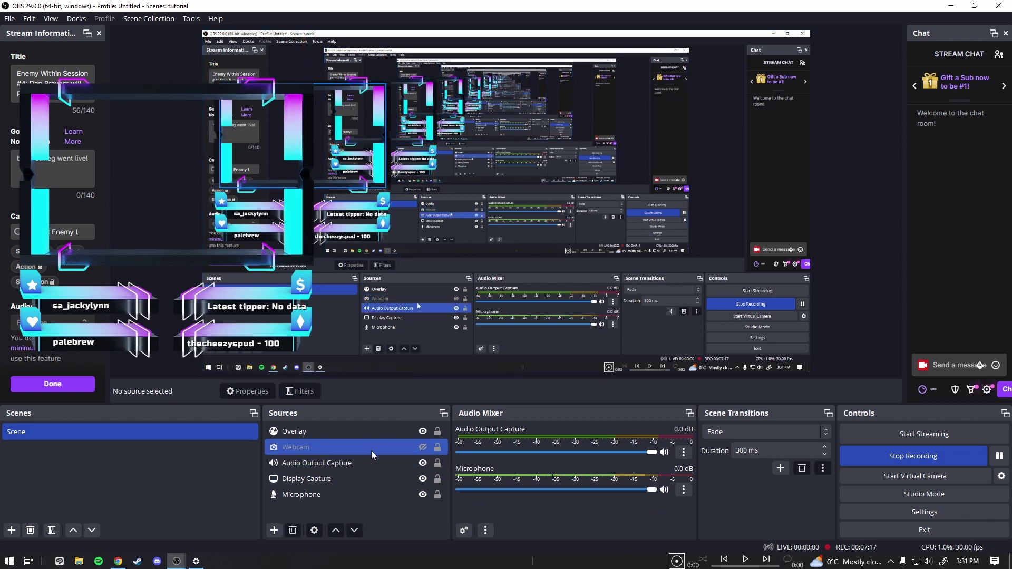
{"action": "left_click", "coordinate": [425, 433]}
Step: Hide the Overlay source, then go from the theme's scene links to My Overlays
{"action": "left_click", "coordinate": [422, 432]}
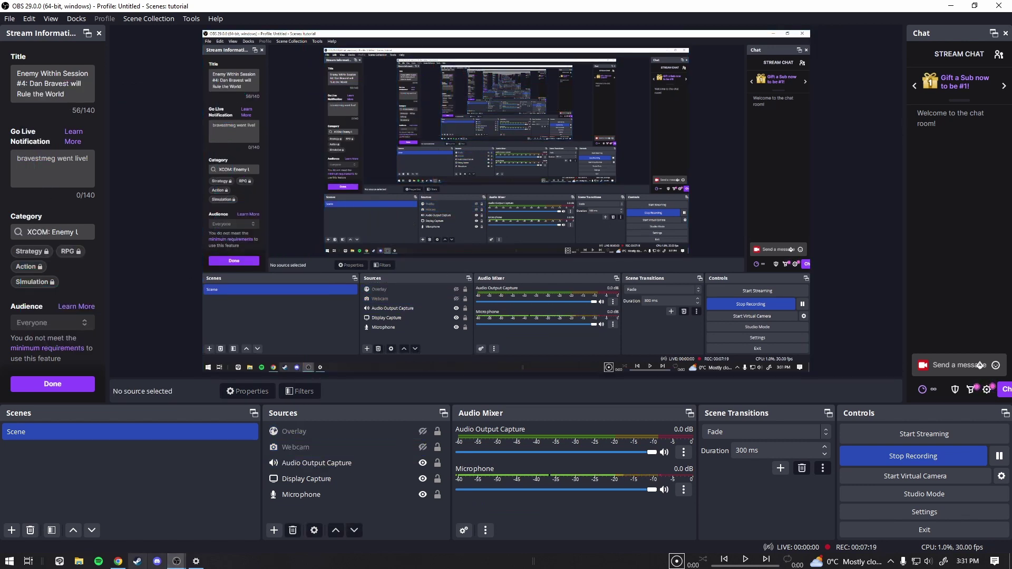
{"action": "left_click", "coordinate": [118, 561]}
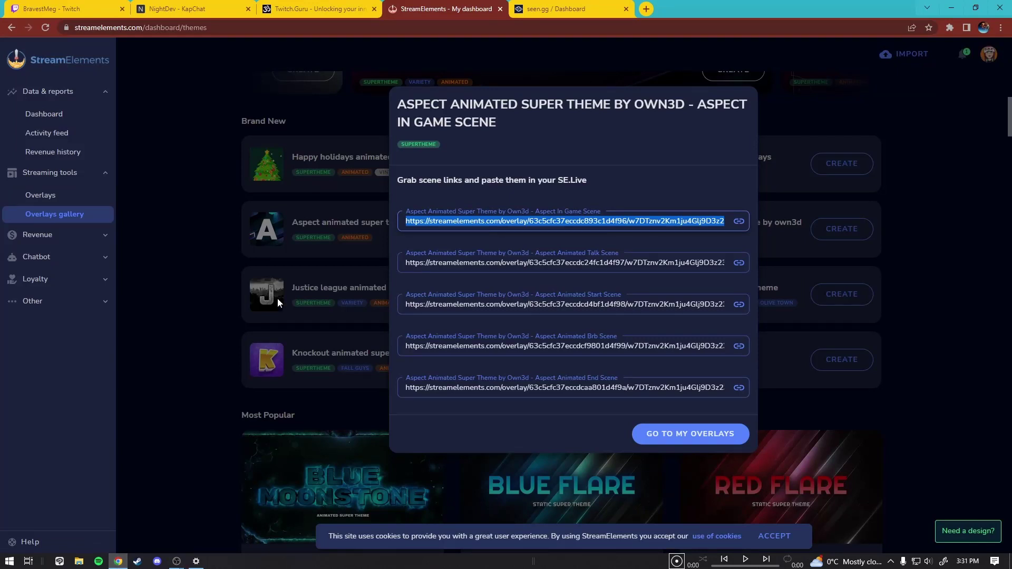
{"action": "left_click", "coordinate": [683, 433]}
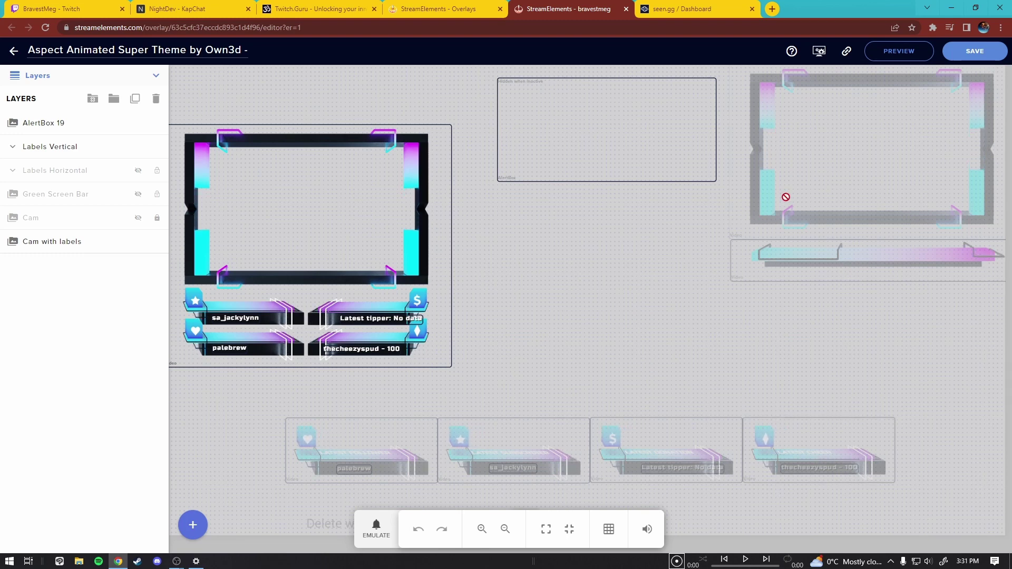
Step: Toggle the Labels Vertical and Horizontal groups, then drag the four horizontal labels lower
{"action": "left_click", "coordinate": [12, 146]}
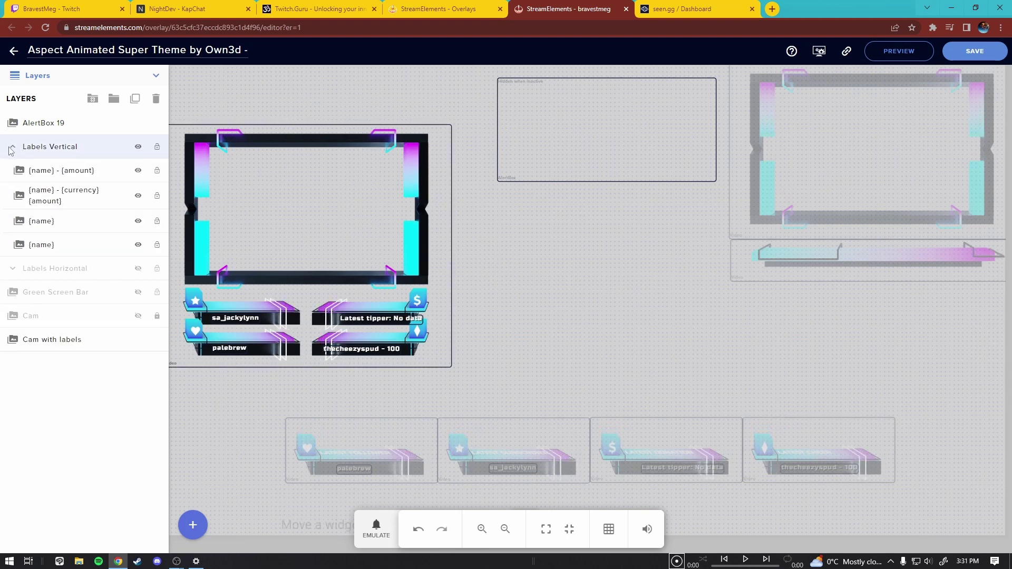
{"action": "left_click", "coordinate": [64, 267]}
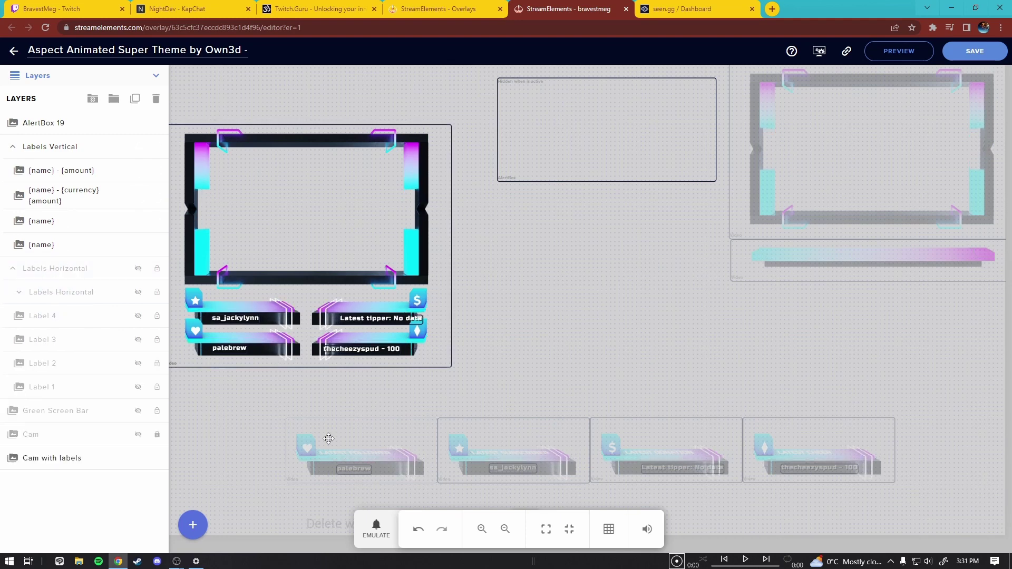
{"action": "left_click", "coordinate": [138, 147]}
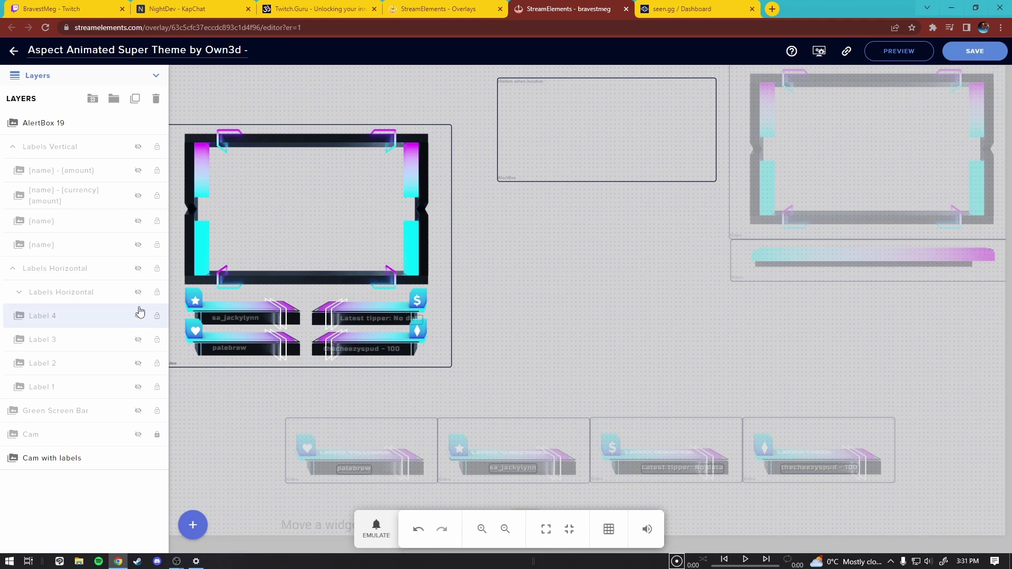
{"action": "left_click", "coordinate": [138, 269]}
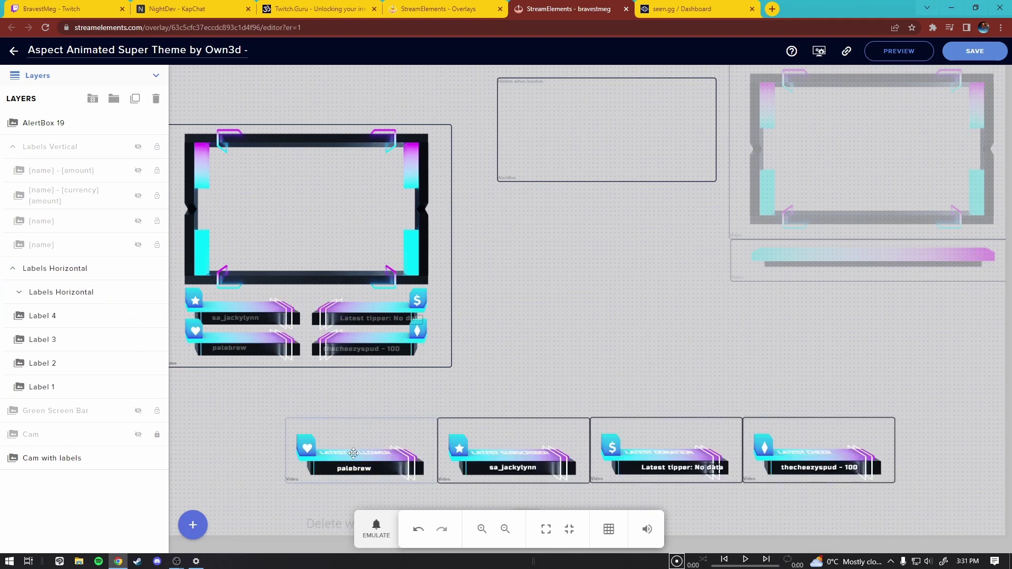
{"action": "left_click", "coordinate": [12, 147]}
{"action": "left_click", "coordinate": [12, 147]}
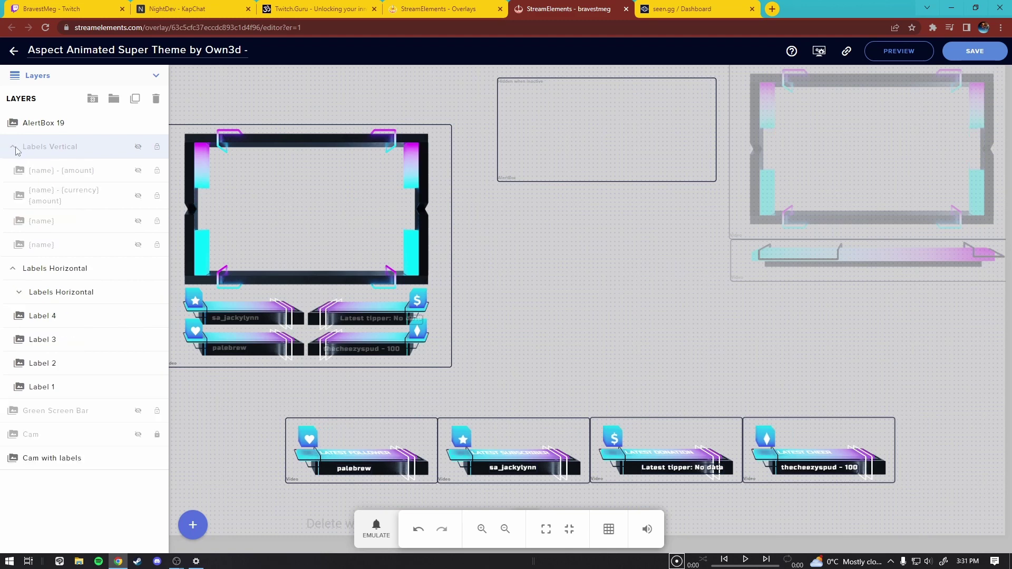
{"action": "left_click", "coordinate": [12, 147]}
{"action": "left_click", "coordinate": [138, 147]}
{"action": "left_click_drag", "start_coordinate": [380, 464], "coordinate": [381, 492]}
{"action": "left_click", "coordinate": [607, 113]}
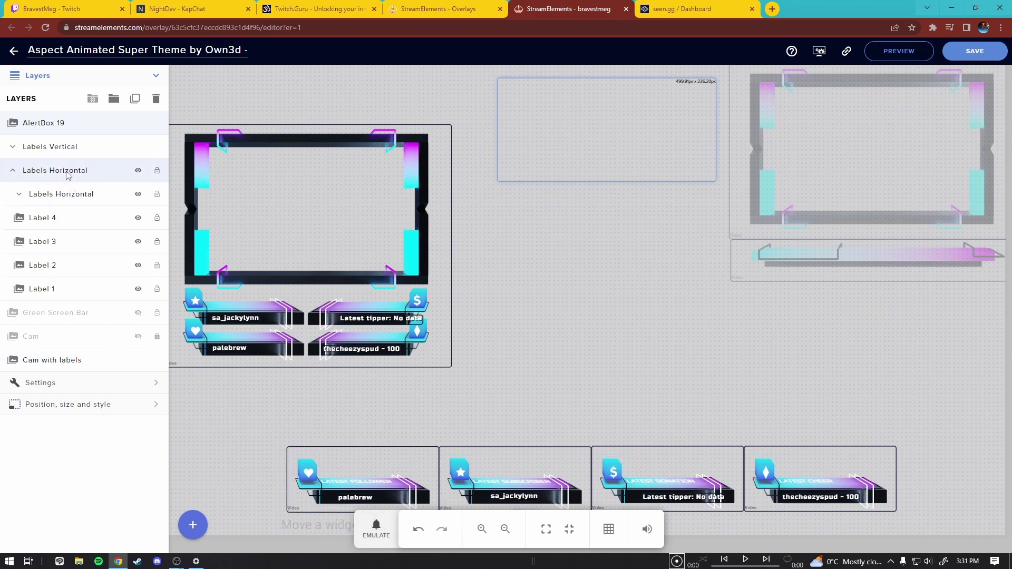
Step: Emulate a test follower alert on the overlay
{"action": "left_click", "coordinate": [379, 535]}
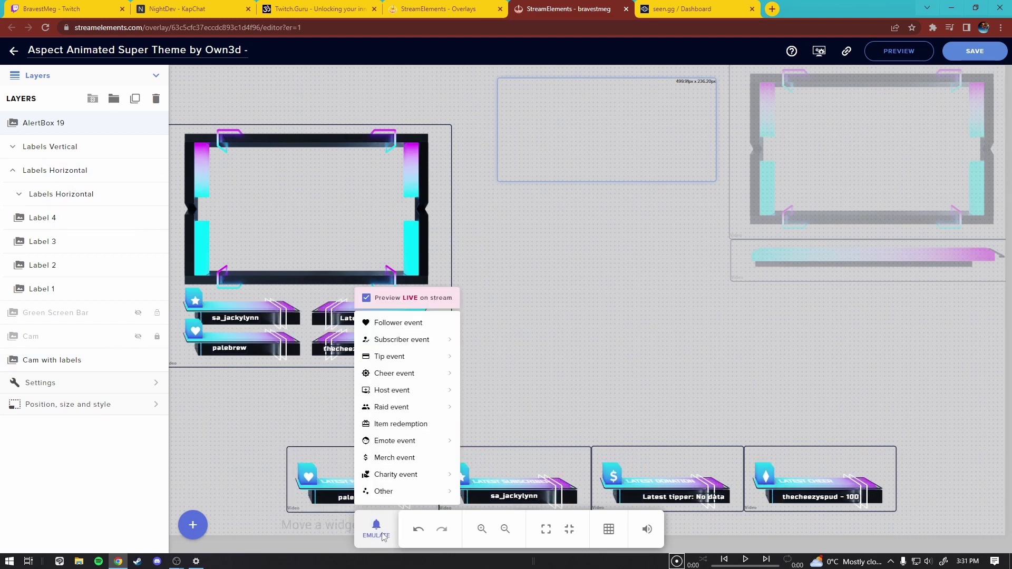
{"action": "left_click", "coordinate": [398, 322]}
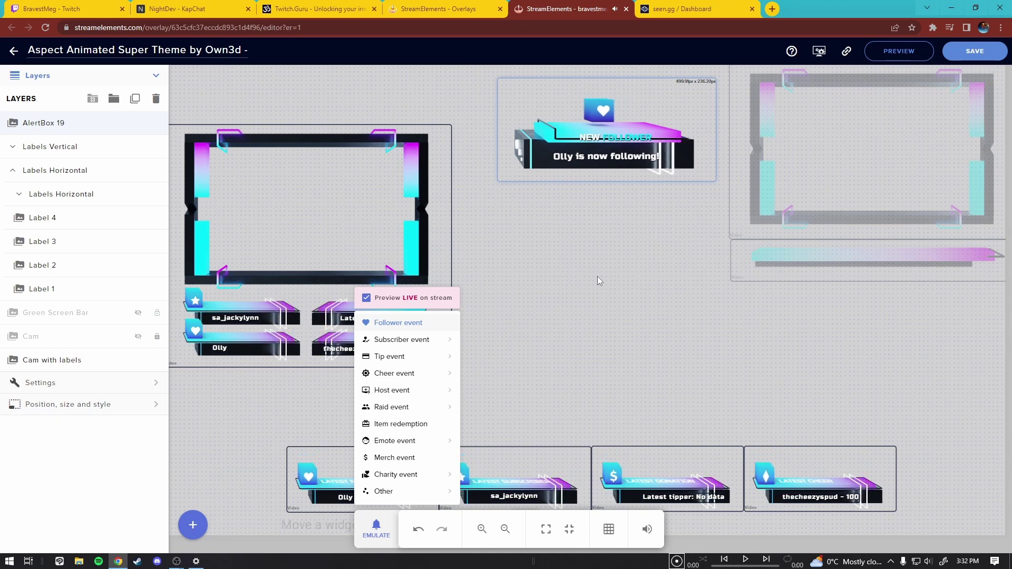
{"action": "left_click", "coordinate": [597, 276]}
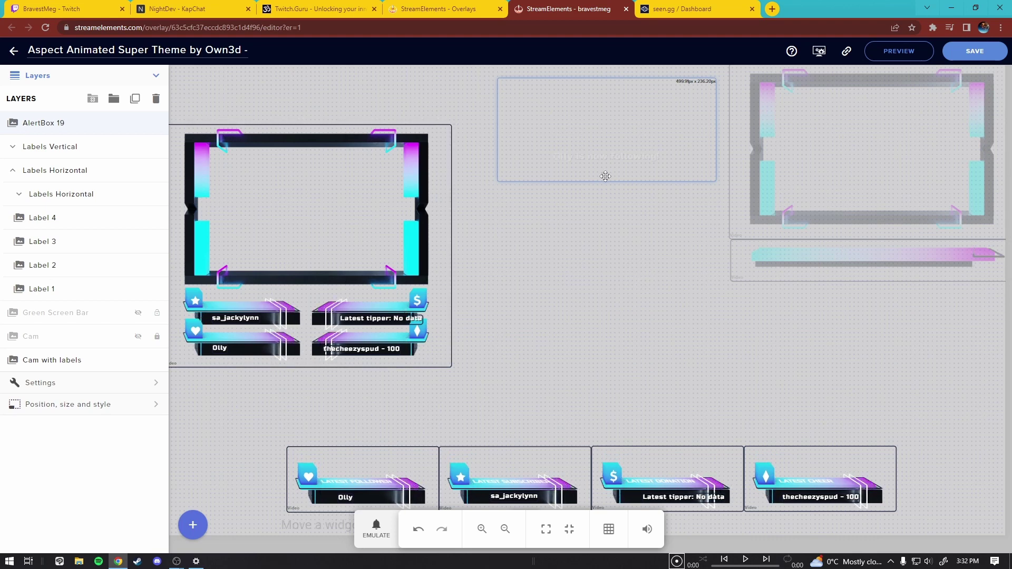
Step: Check the Cam with labels widget's position, size and style, then close the editor
{"action": "left_click", "coordinate": [384, 210]}
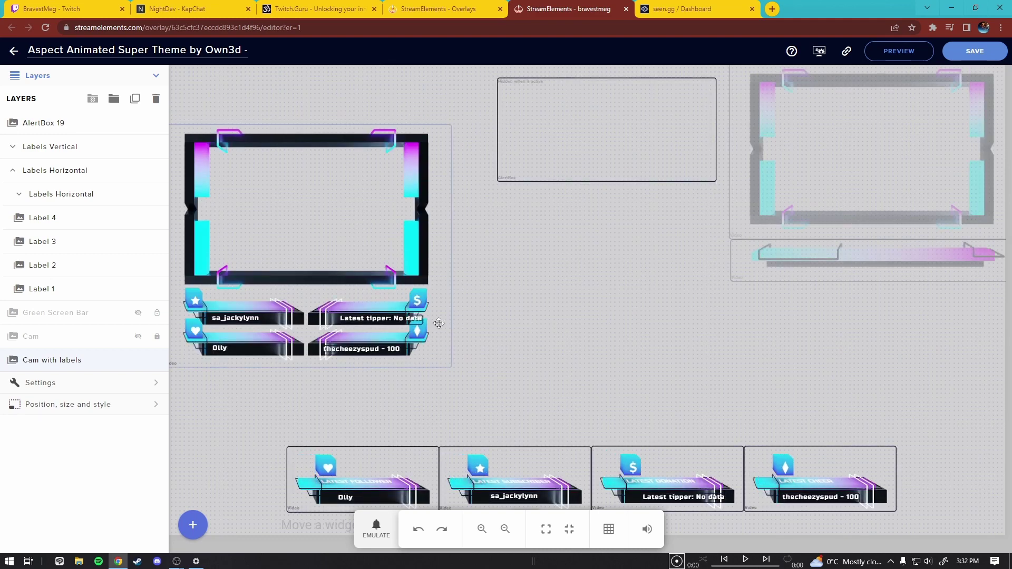
{"action": "left_click", "coordinate": [94, 405]}
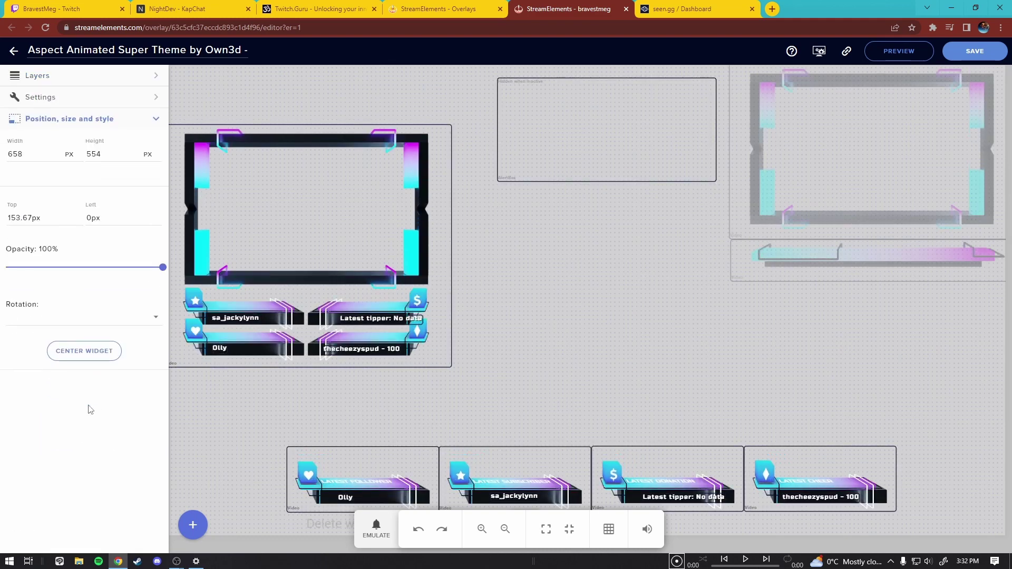
{"action": "left_click", "coordinate": [149, 120]}
{"action": "middle_click", "coordinate": [559, 10]}
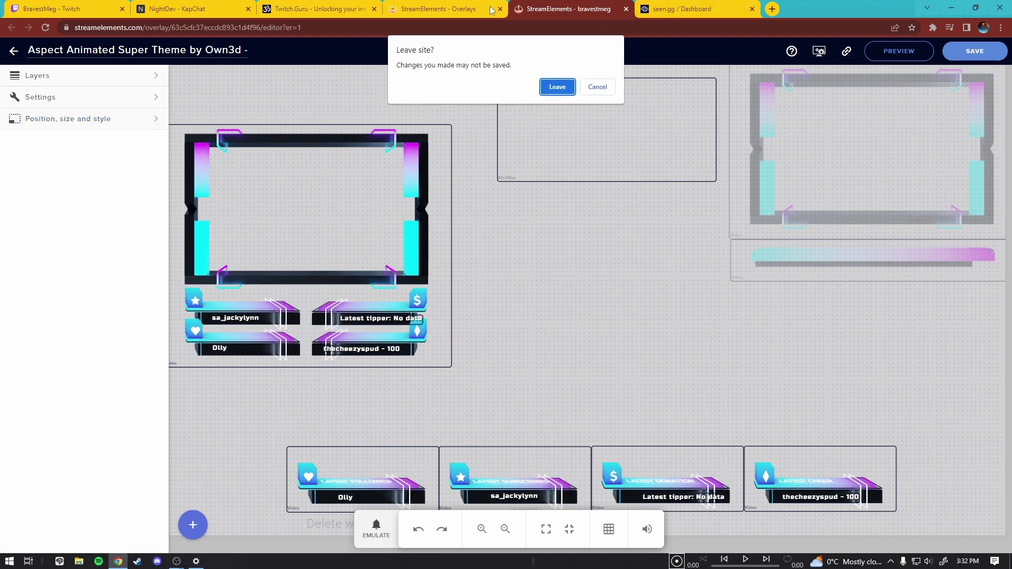
Step: Leave the editor without saving and scroll through Twitch.Guru's home page and Subscriber Tools
{"action": "left_click", "coordinate": [554, 86]}
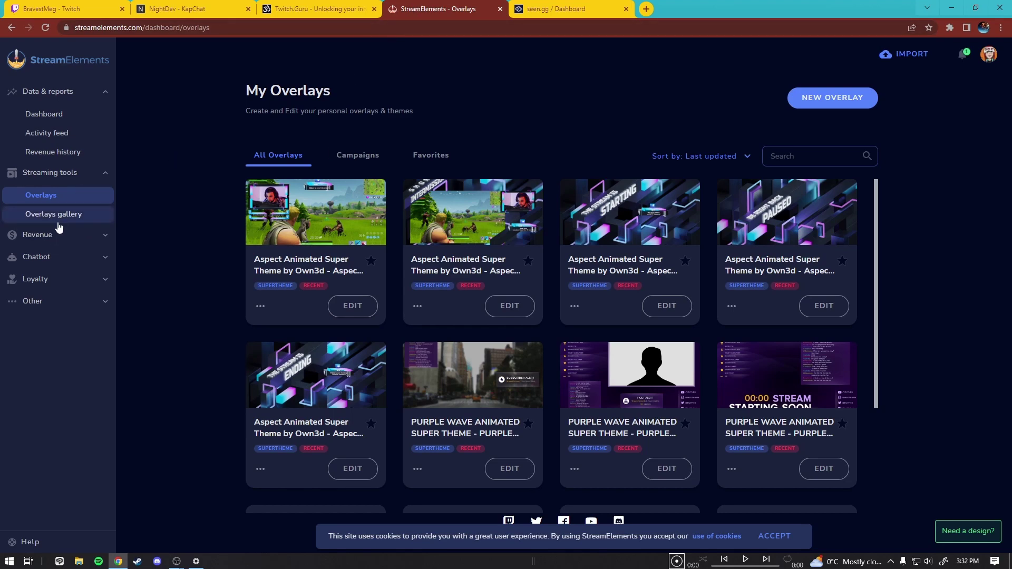
{"action": "left_click", "coordinate": [300, 7]}
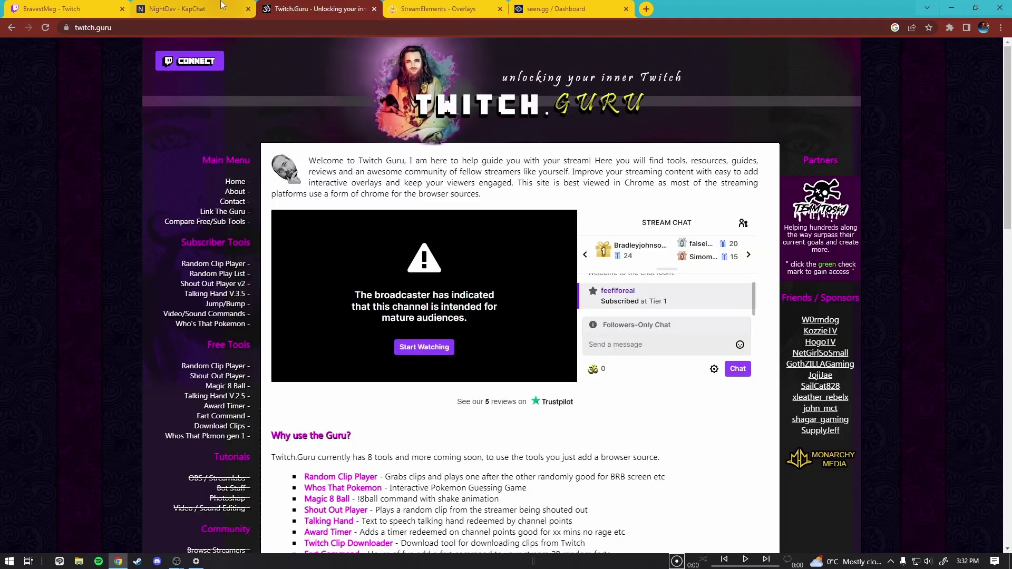
{"action": "scroll", "coordinate": [162, 244], "scroll_direction": "down", "scroll_amount": 1}
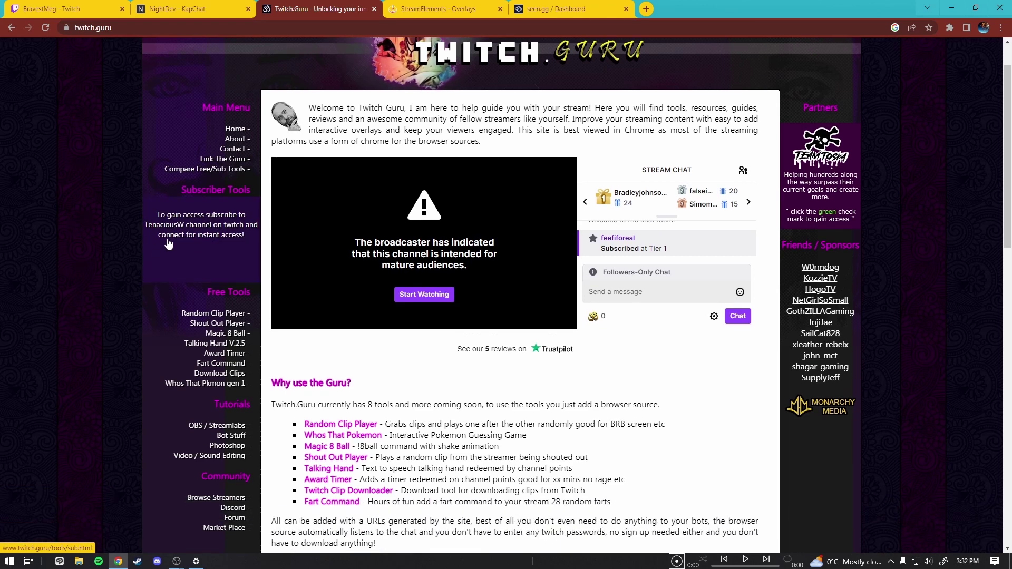
{"action": "mouse_move", "coordinate": [252, 217]}
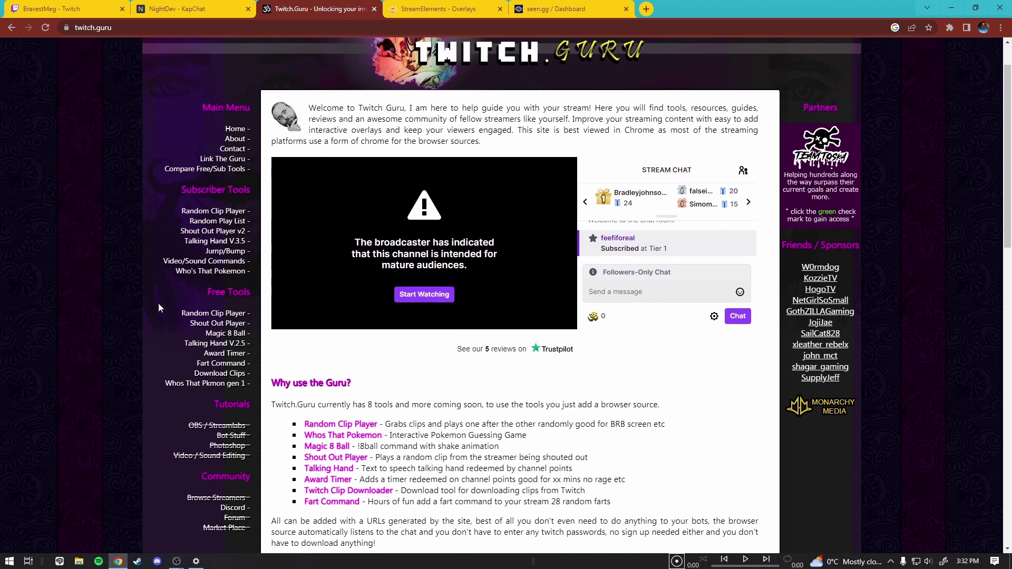
{"action": "scroll", "coordinate": [232, 313], "scroll_direction": "down", "scroll_amount": 1}
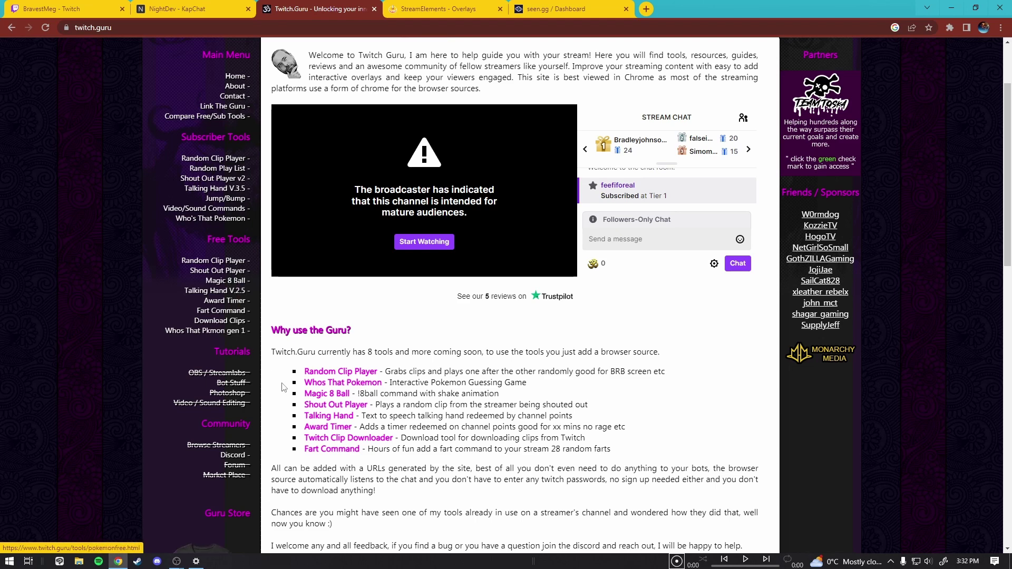
{"action": "scroll", "coordinate": [284, 387], "scroll_direction": "up", "scroll_amount": 2}
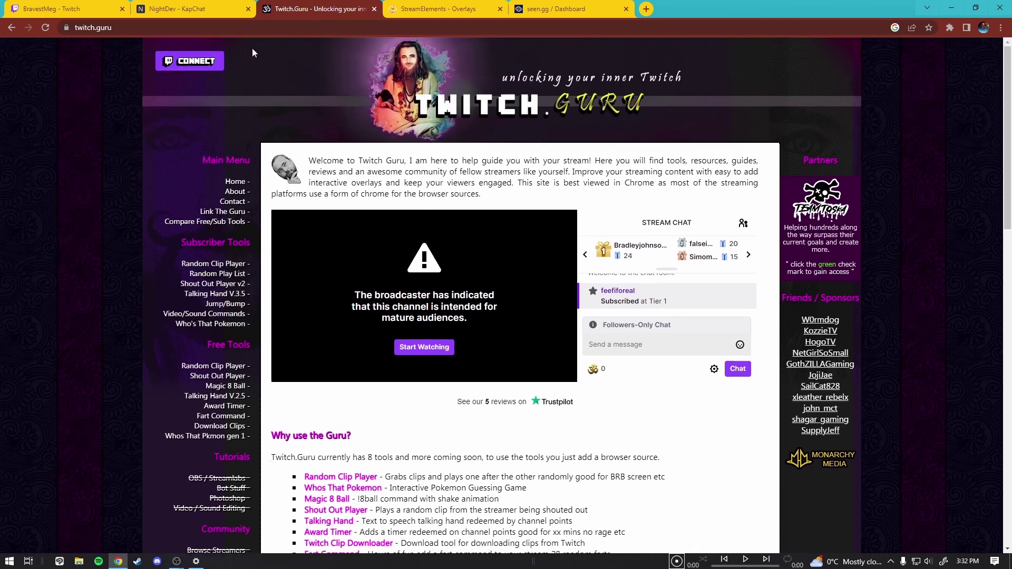
Step: Open the seen.gg Widgets list and highlight the Game Cover Art widget title
{"action": "left_click", "coordinate": [569, 9]}
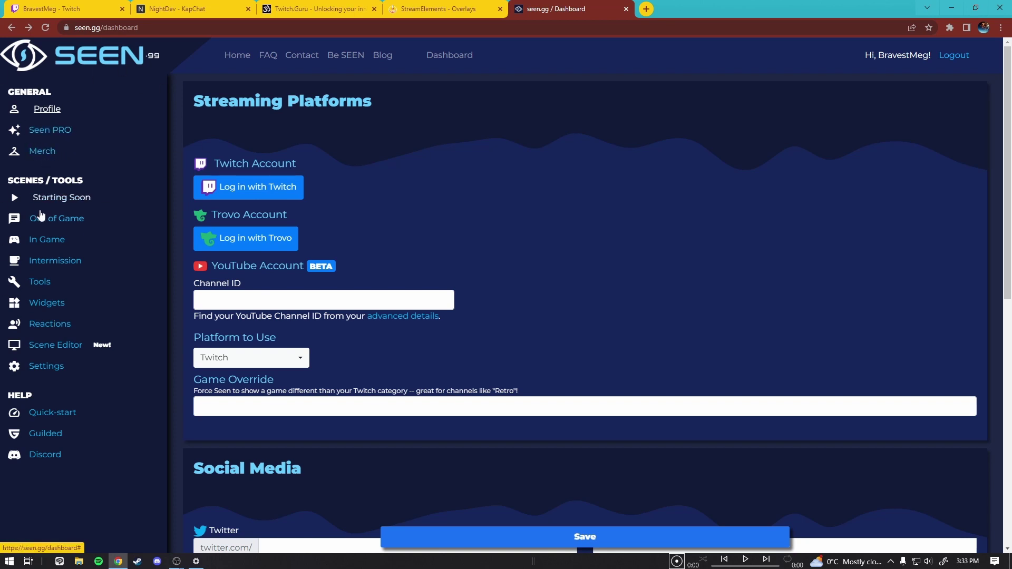
{"action": "left_click", "coordinate": [51, 311]}
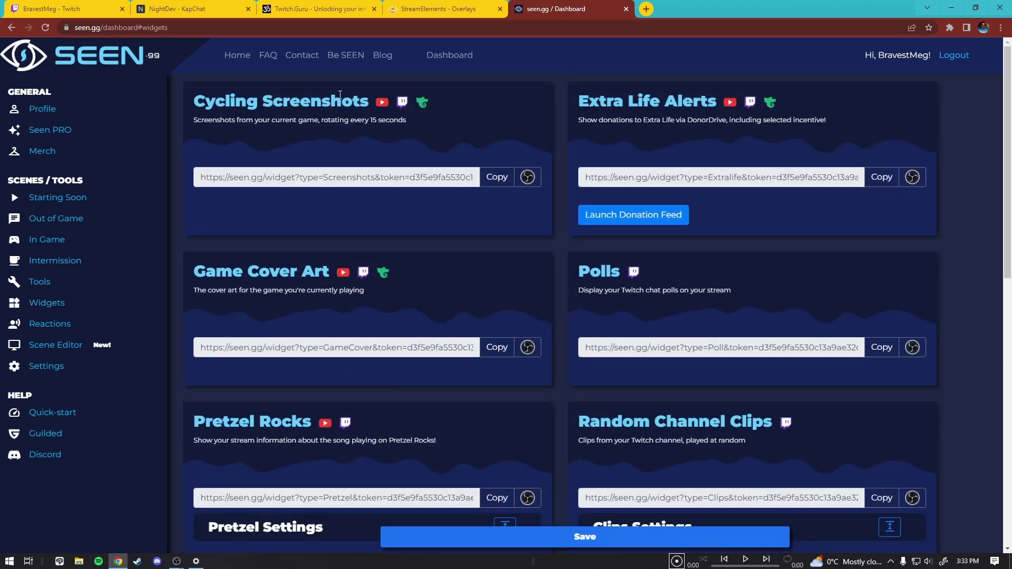
{"action": "scroll", "coordinate": [459, 178], "scroll_direction": "down", "scroll_amount": 2}
{"action": "left_click_drag", "start_coordinate": [219, 166], "coordinate": [402, 169]}
{"action": "left_click", "coordinate": [400, 173]}
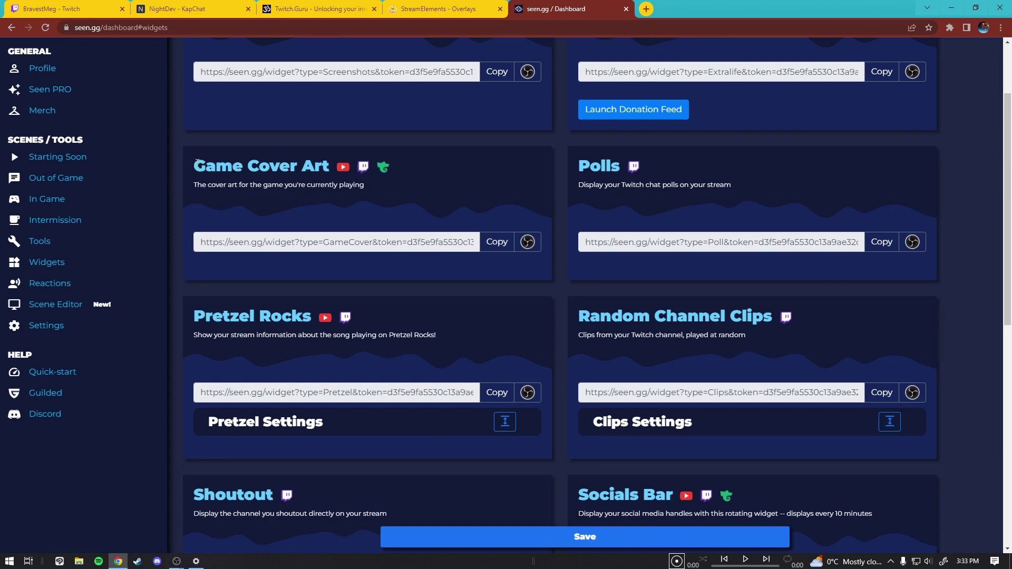
{"action": "left_click_drag", "start_coordinate": [225, 161], "coordinate": [397, 165]}
{"action": "left_click", "coordinate": [364, 200]}
Step: Glance at OBS, then return to seen.gg and highlight the Random Channel Clips widget text
{"action": "mouse_move", "coordinate": [176, 561]}
{"action": "left_click", "coordinate": [124, 519]}
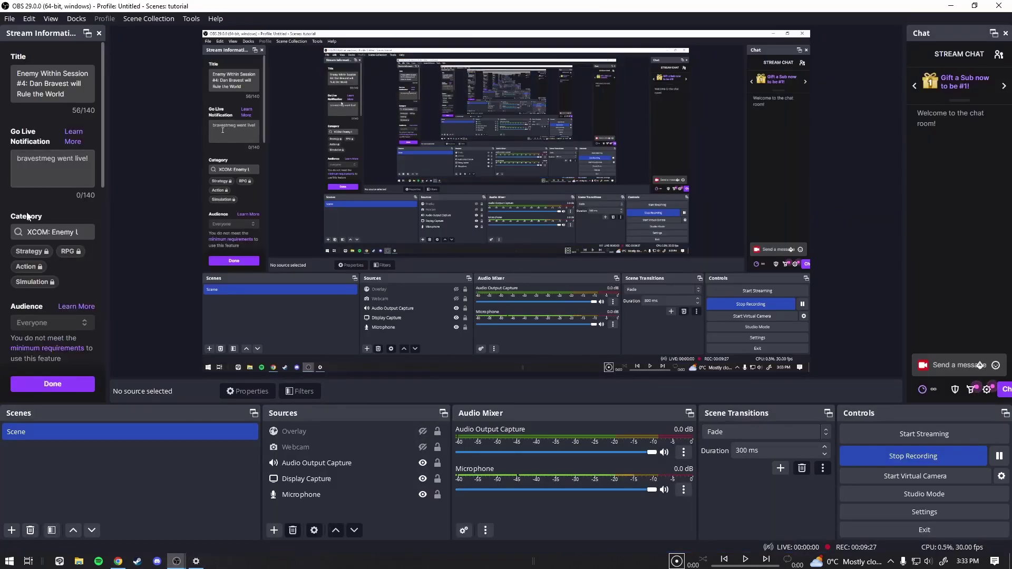
{"action": "left_click", "coordinate": [118, 561]}
{"action": "scroll", "coordinate": [602, 221], "scroll_direction": "down", "scroll_amount": 1}
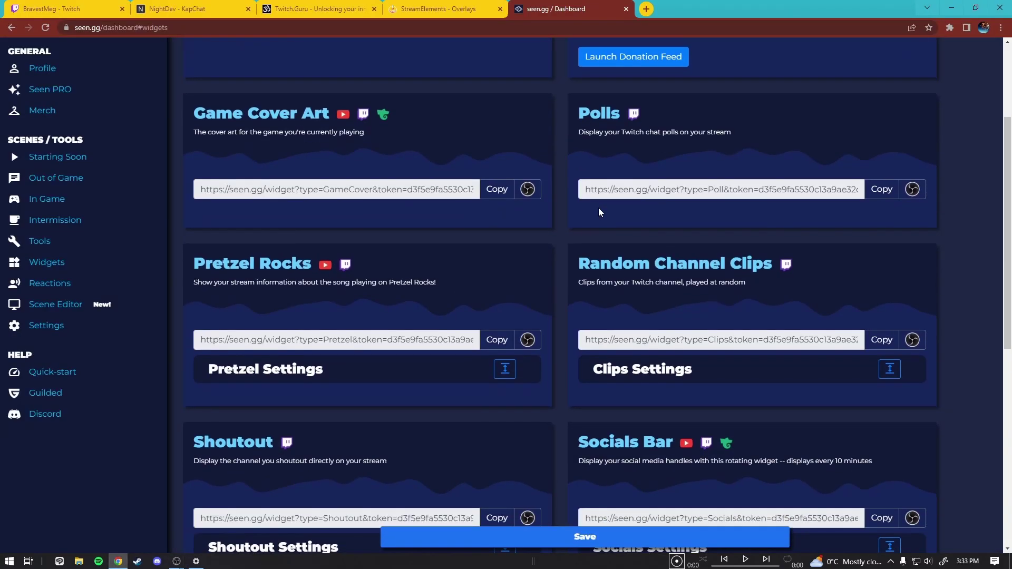
{"action": "left_click_drag", "start_coordinate": [580, 259], "coordinate": [812, 279]}
{"action": "left_click", "coordinate": [637, 271]}
{"action": "left_click_drag", "start_coordinate": [584, 260], "coordinate": [846, 292]}
{"action": "left_click", "coordinate": [845, 292]}
Step: Scroll further down the widget list and highlight the Shoutout widget description
{"action": "scroll", "coordinate": [690, 251], "scroll_direction": "down", "scroll_amount": 2}
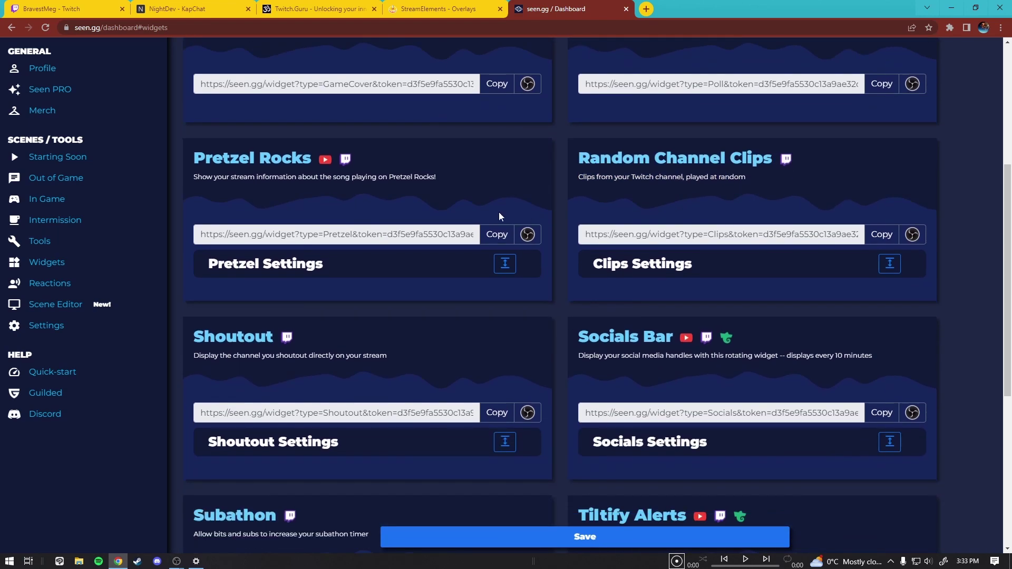
{"action": "scroll", "coordinate": [521, 224], "scroll_direction": "down", "scroll_amount": 2}
{"action": "scroll", "coordinate": [543, 232], "scroll_direction": "down", "scroll_amount": 1}
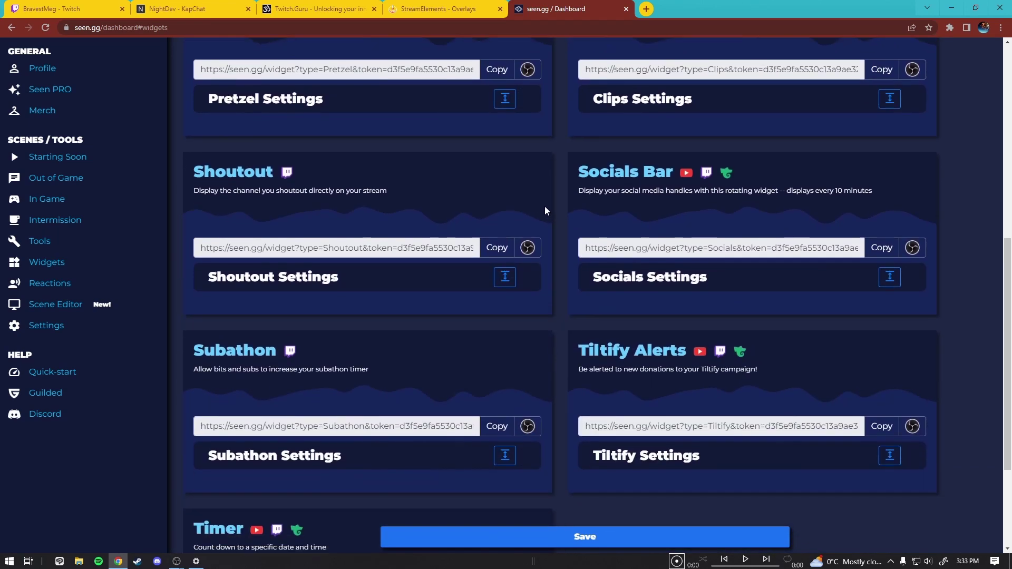
{"action": "scroll", "coordinate": [546, 210], "scroll_direction": "down", "scroll_amount": 1}
{"action": "scroll", "coordinate": [549, 210], "scroll_direction": "up", "scroll_amount": 2}
{"action": "left_click_drag", "start_coordinate": [186, 184], "coordinate": [476, 237]}
{"action": "left_click", "coordinate": [477, 236]}
Step: Expand Shoutout settings, inspect its widget link and !so command field, then close the tab
{"action": "left_click", "coordinate": [505, 284]}
{"action": "scroll", "coordinate": [268, 396], "scroll_direction": "down", "scroll_amount": 1}
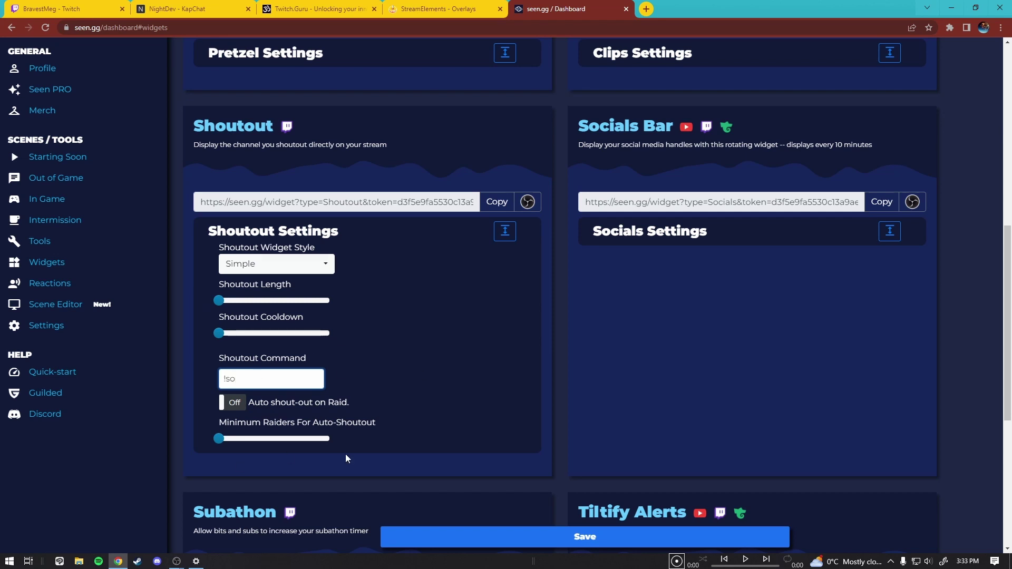
{"action": "left_click", "coordinate": [412, 204]}
{"action": "left_click_drag", "start_coordinate": [382, 202], "coordinate": [254, 206]}
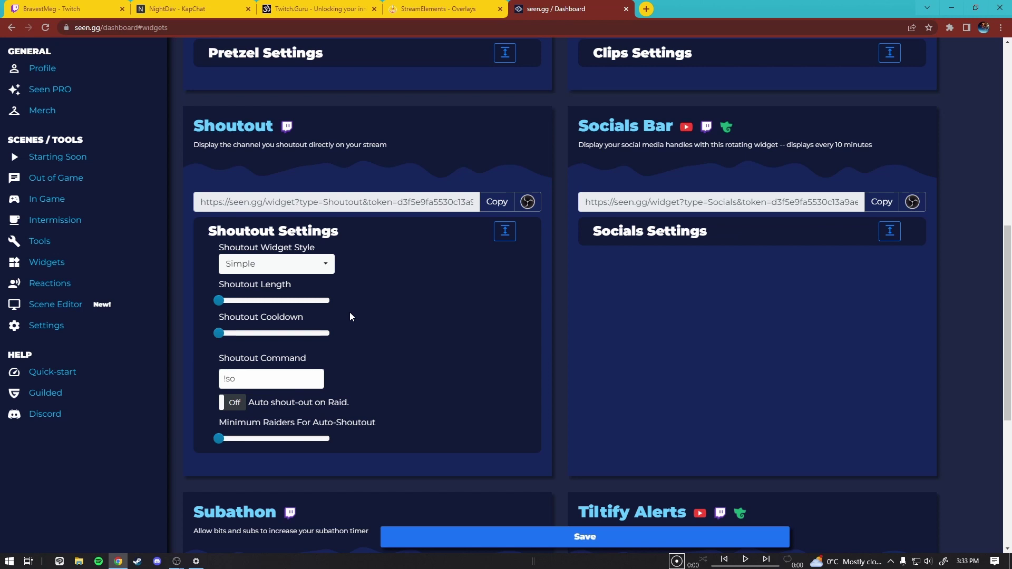
{"action": "left_click", "coordinate": [277, 377]}
{"action": "middle_click", "coordinate": [575, 10]}
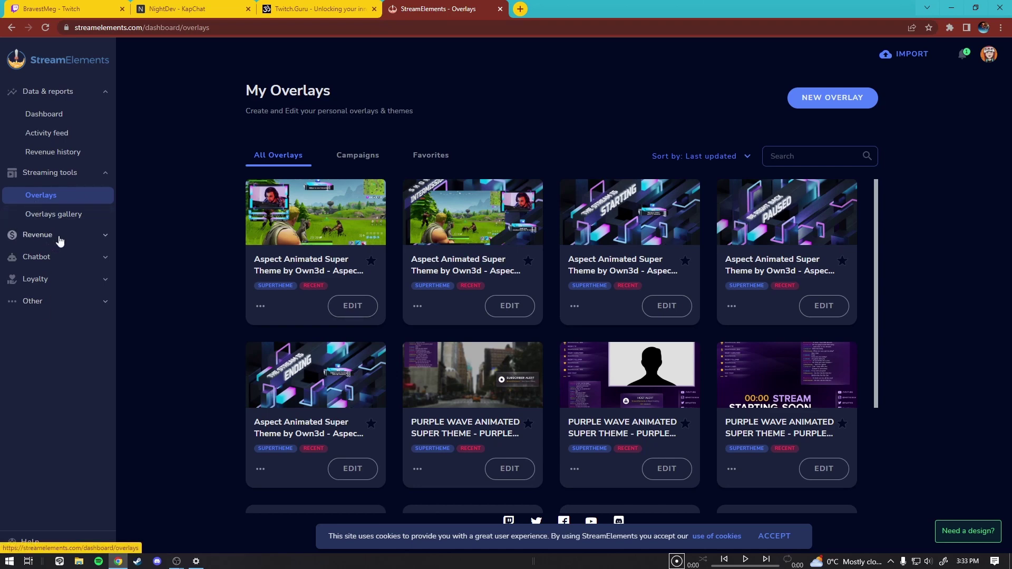
Step: Expand the Chatbot sidebar section, then close the StreamElements and Twitch.Guru tabs
{"action": "left_click", "coordinate": [55, 257]}
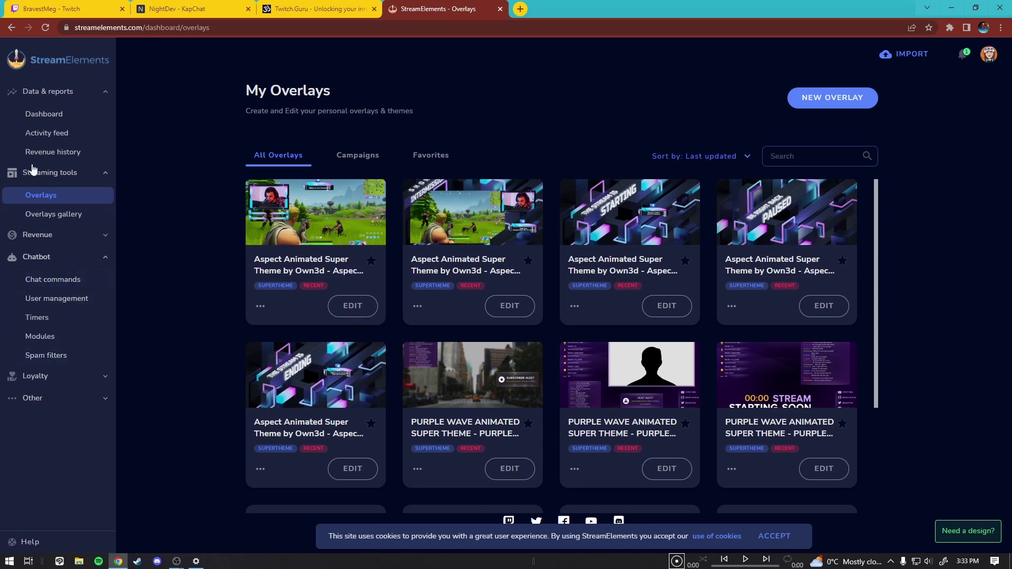
{"action": "middle_click", "coordinate": [406, 11]}
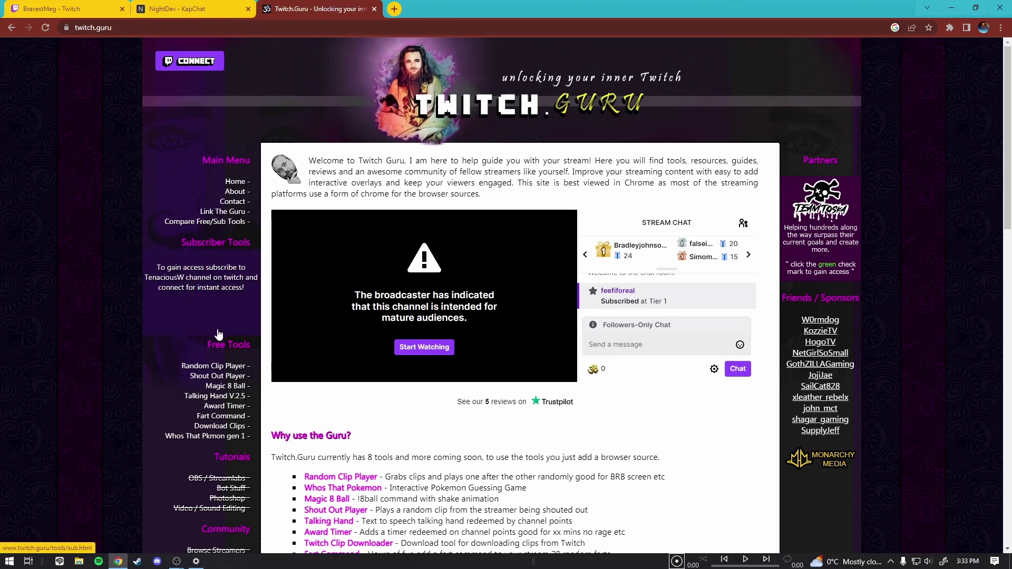
{"action": "middle_click", "coordinate": [328, 9]}
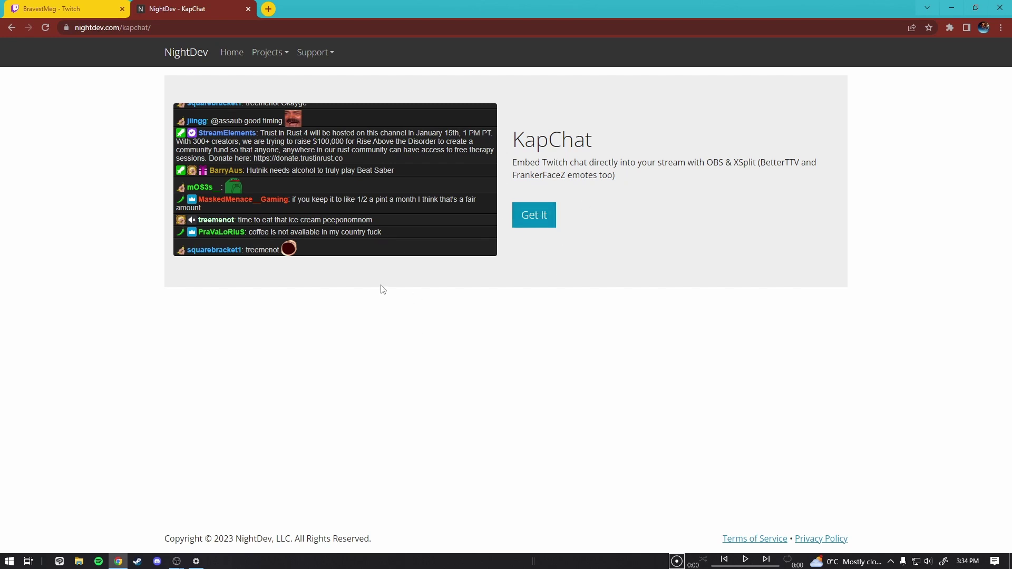
Step: Bring OBS Studio to the front and check the preview's options menu
{"action": "mouse_move", "coordinate": [179, 564]}
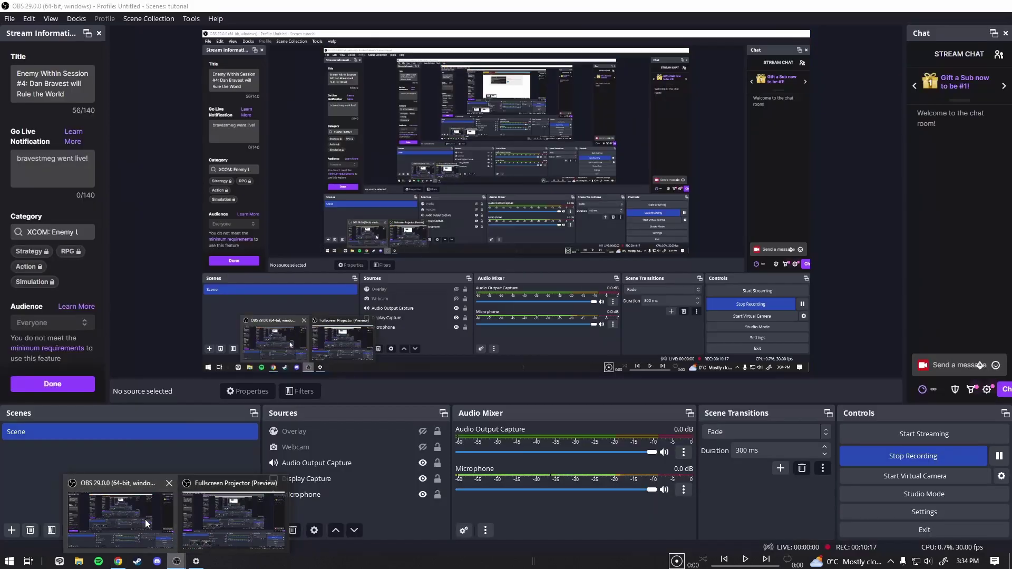
{"action": "left_click", "coordinate": [147, 521]}
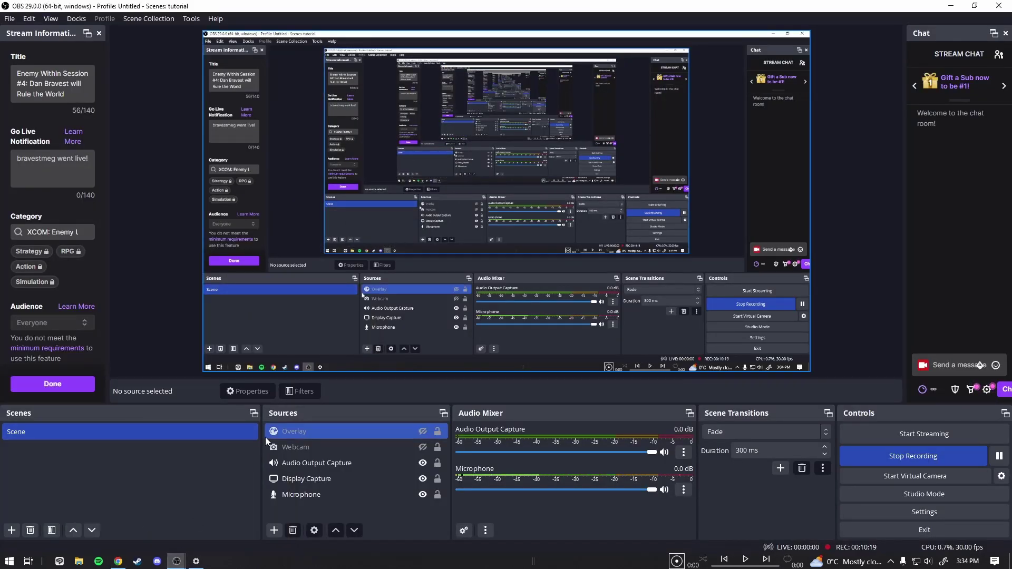
{"action": "right_click", "coordinate": [174, 256]}
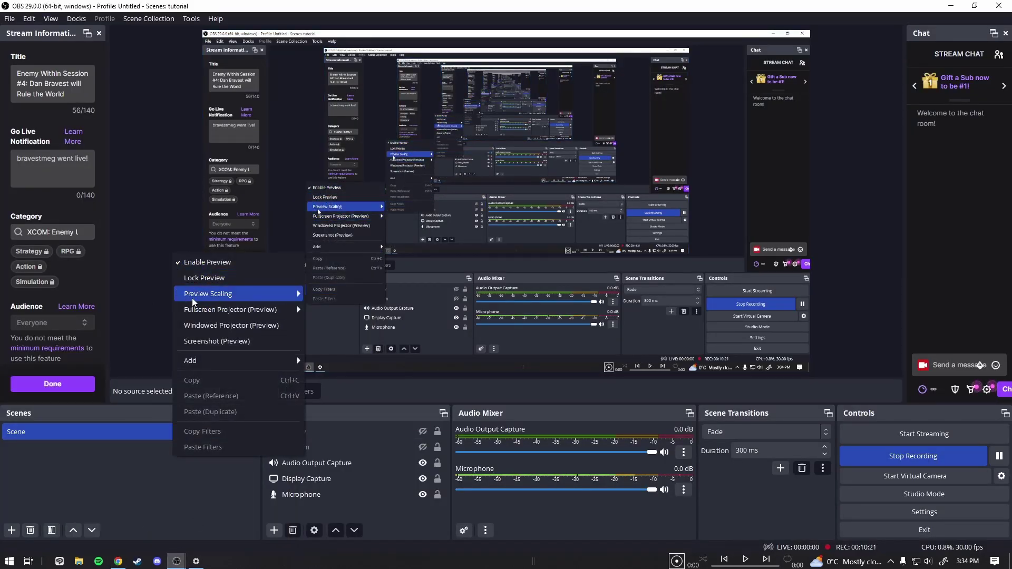
{"action": "left_click", "coordinate": [148, 319]}
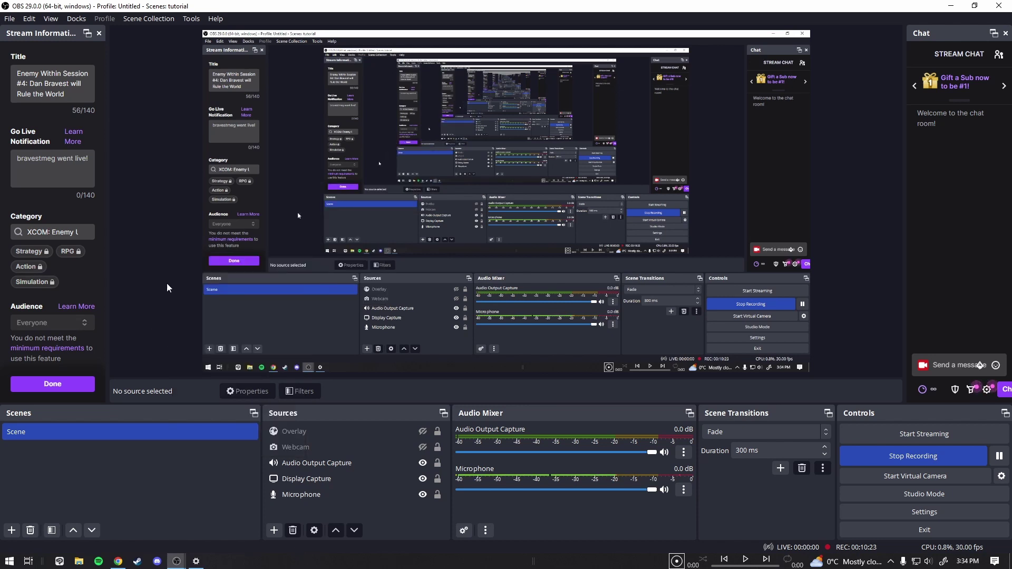
{"action": "right_click", "coordinate": [153, 210]}
{"action": "left_click", "coordinate": [165, 178]}
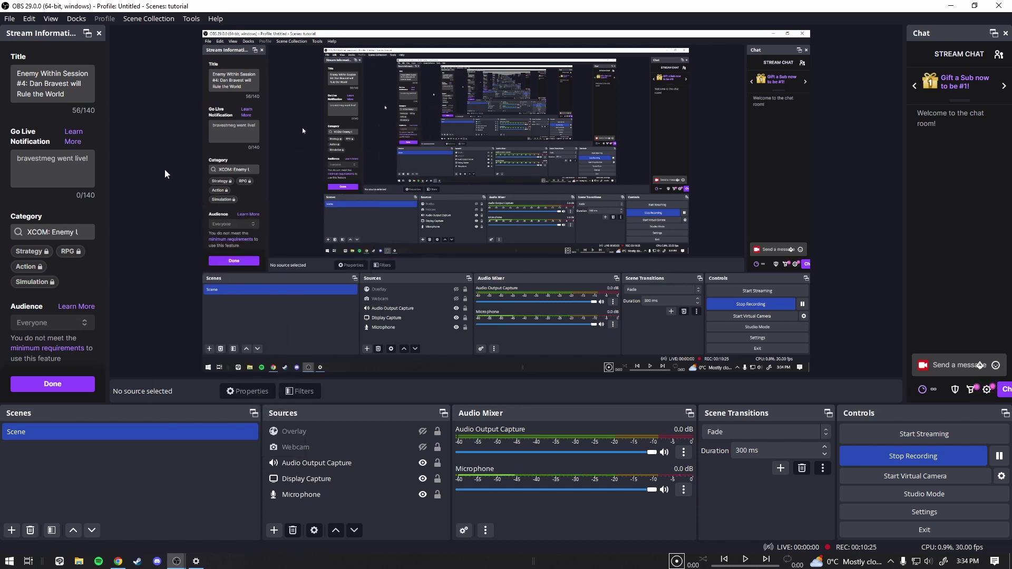
Step: Try shrinking and shifting the Overlay, then reset it to full canvas
{"action": "left_click", "coordinate": [299, 315]}
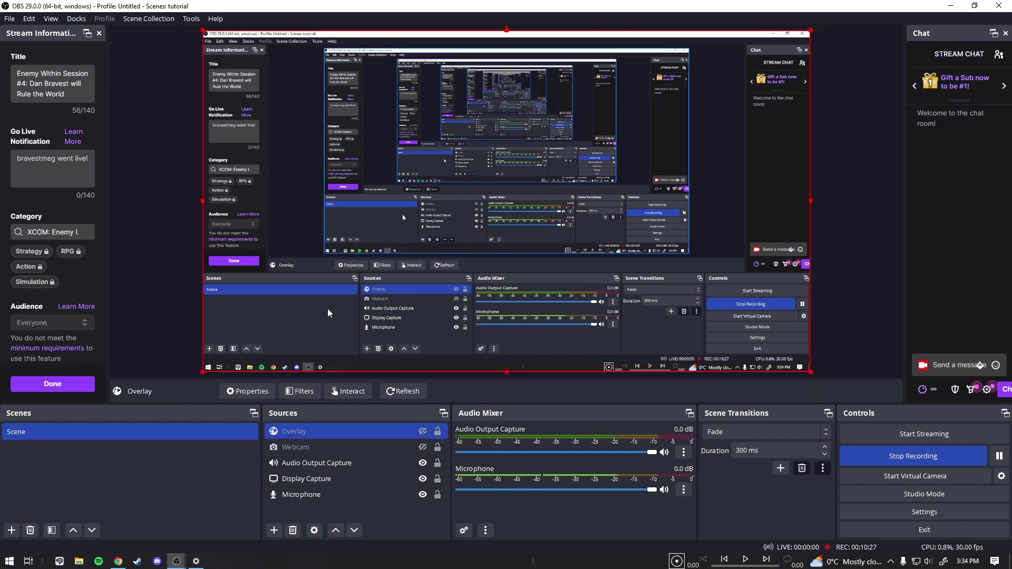
{"action": "left_click_drag", "start_coordinate": [204, 372], "coordinate": [291, 306]}
{"action": "left_click_drag", "start_coordinate": [533, 217], "coordinate": [525, 225]}
{"action": "left_click_drag", "start_coordinate": [450, 260], "coordinate": [458, 253]}
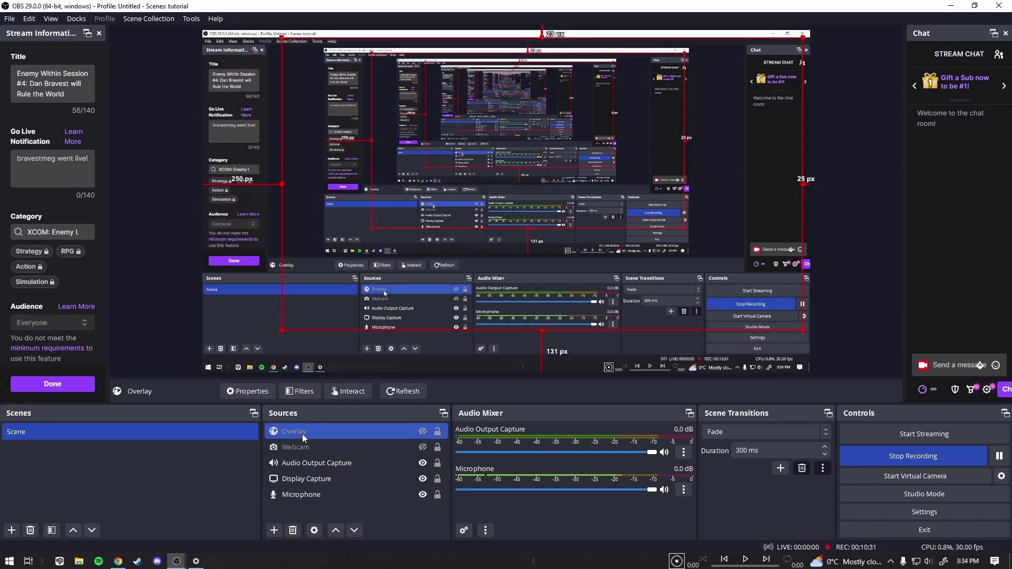
{"action": "left_click", "coordinate": [401, 464], "text": "ctrl"}
{"action": "key", "text": "ctrl+r"}
Step: Shrink the Display Capture toward the upper right of the canvas
{"action": "left_click", "coordinate": [381, 461], "text": "ctrl"}
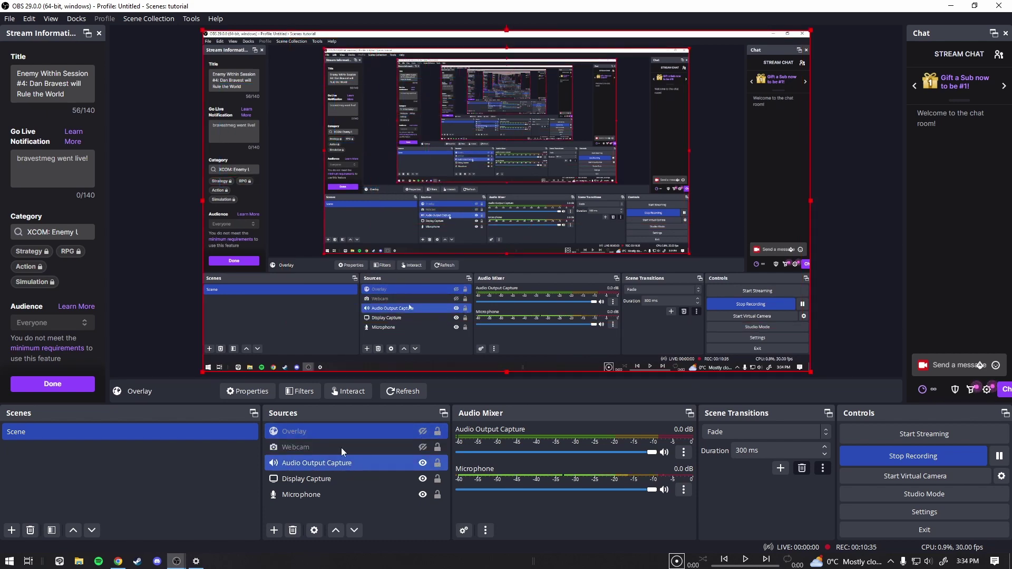
{"action": "left_click", "coordinate": [306, 463]}
{"action": "left_click", "coordinate": [298, 479]}
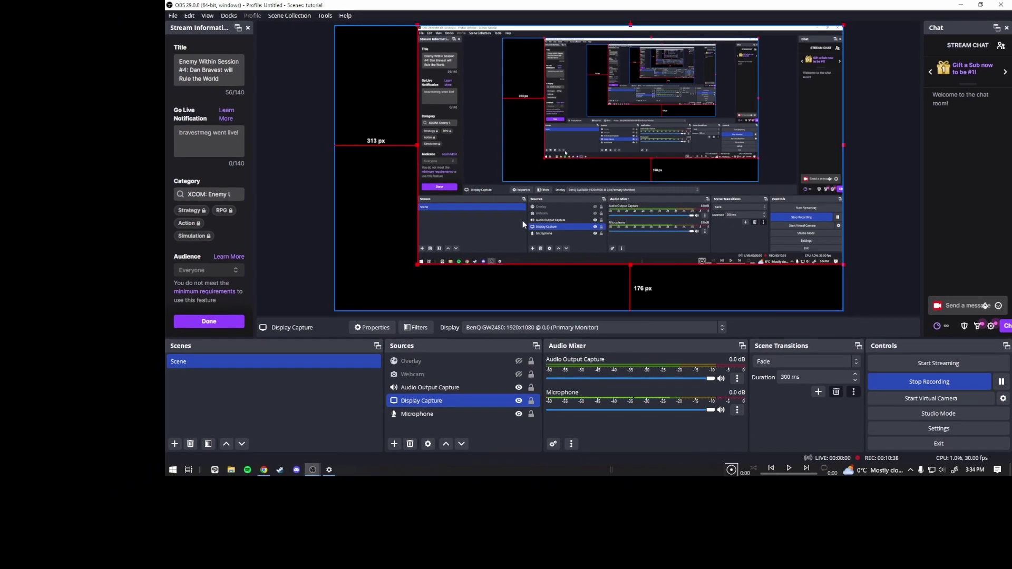
{"action": "left_click_drag", "start_coordinate": [464, 243], "coordinate": [584, 201]}
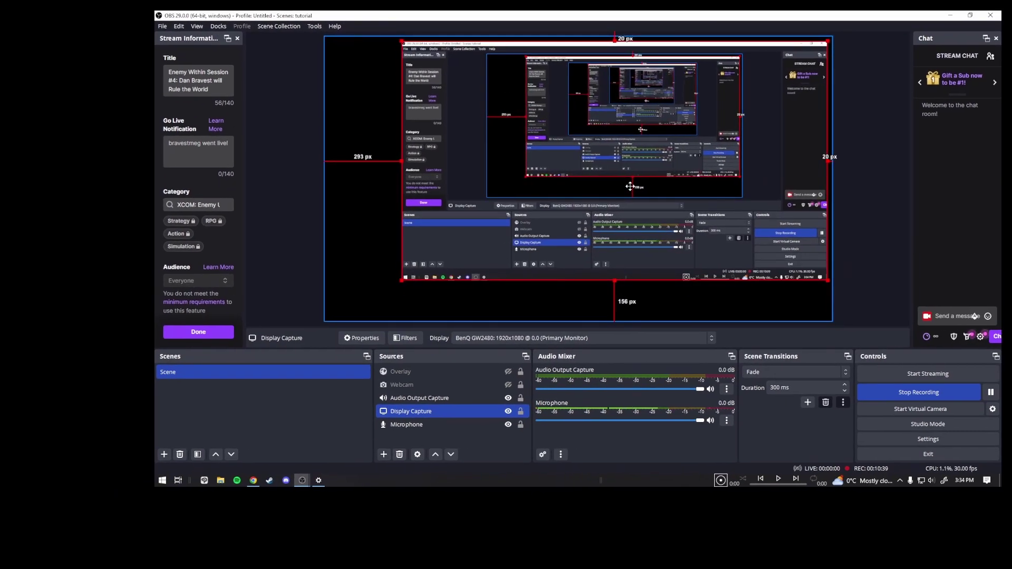
{"action": "left_click", "coordinate": [272, 232]}
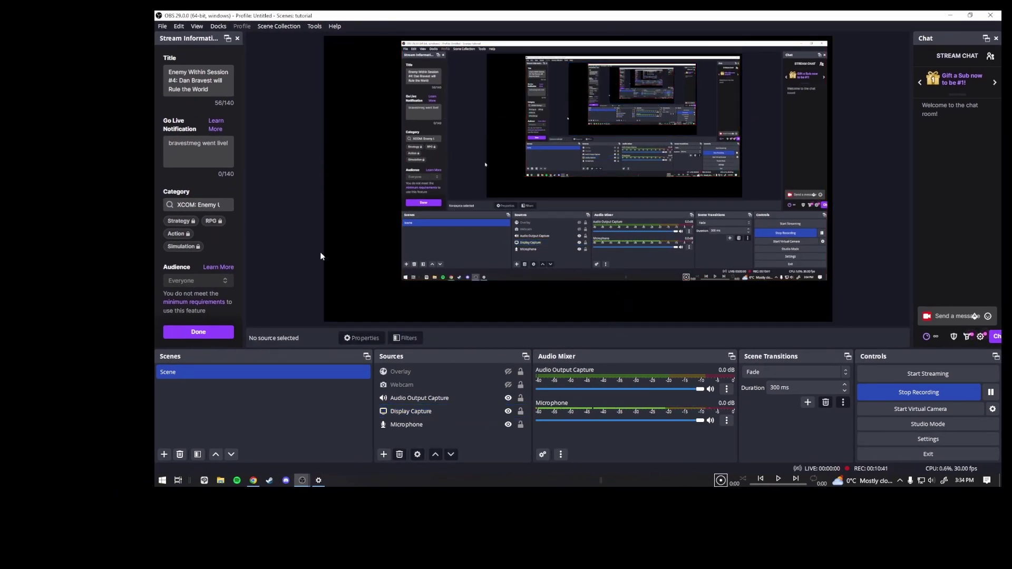
Step: Make the Webcam source visible and lock the Overlay in place
{"action": "left_click", "coordinate": [405, 385]}
{"action": "left_click", "coordinate": [508, 384]}
{"action": "left_click_drag", "start_coordinate": [426, 160], "coordinate": [427, 240]}
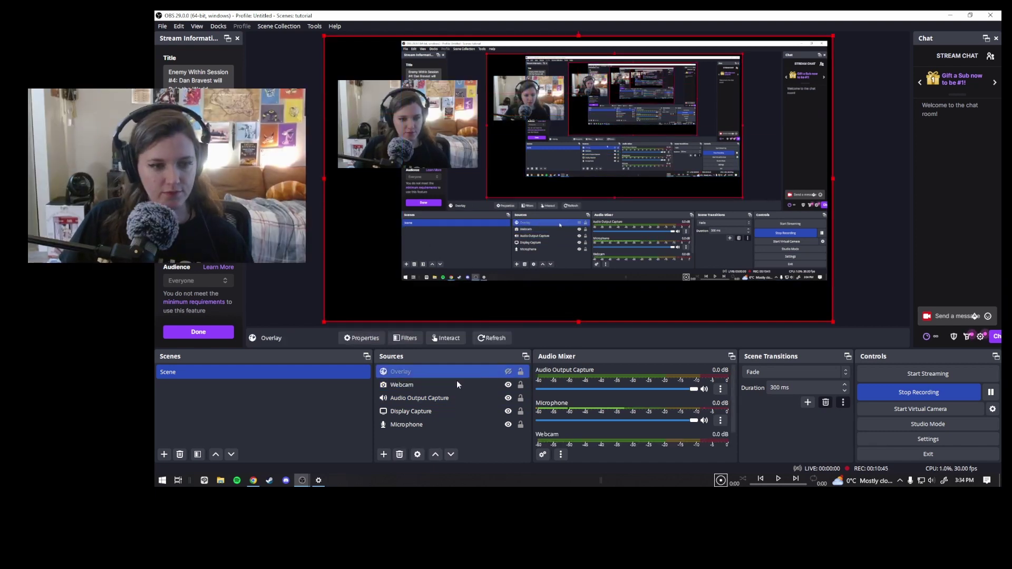
{"action": "left_click", "coordinate": [521, 371]}
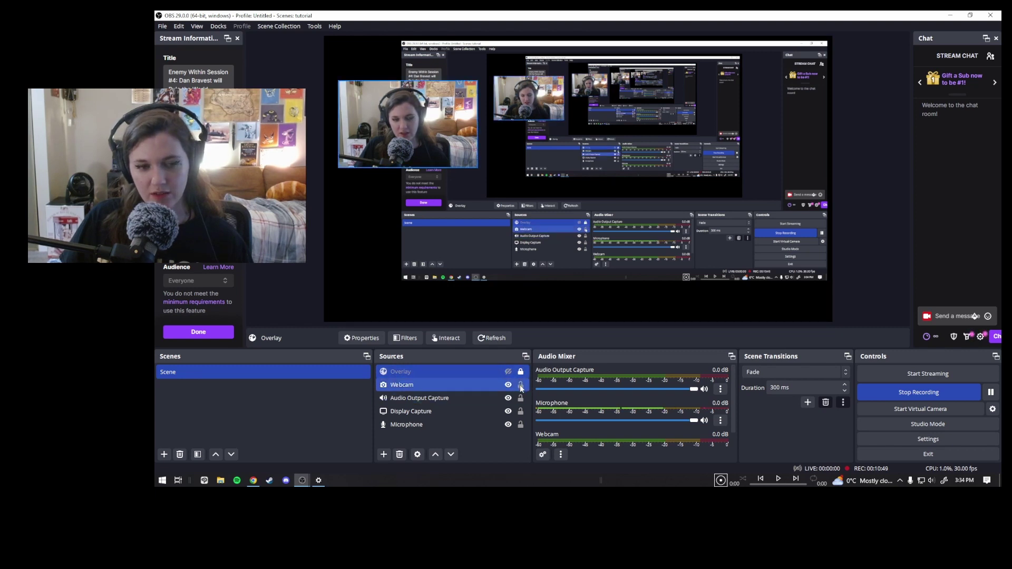
Step: Move the webcam into the lower-left corner and shrink it to a small inset
{"action": "left_click", "coordinate": [373, 124]}
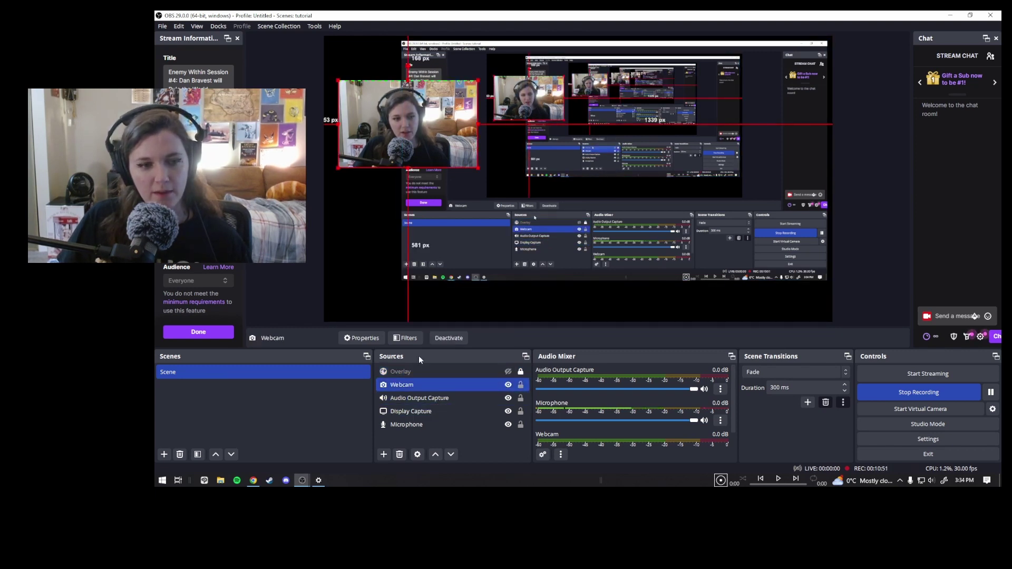
{"action": "left_click_drag", "start_coordinate": [387, 134], "coordinate": [400, 267]}
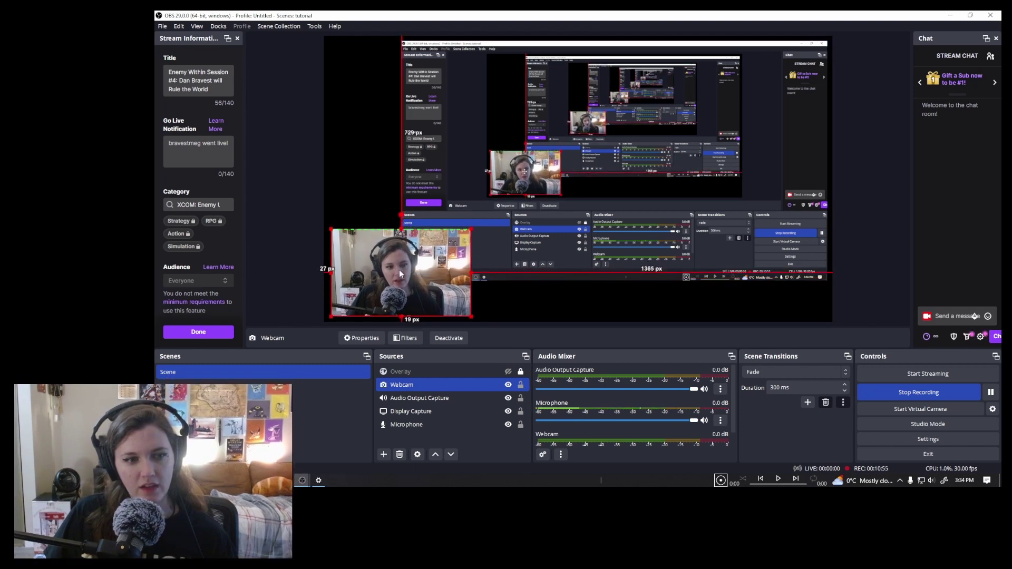
{"action": "left_click_drag", "start_coordinate": [471, 228], "coordinate": [440, 251]}
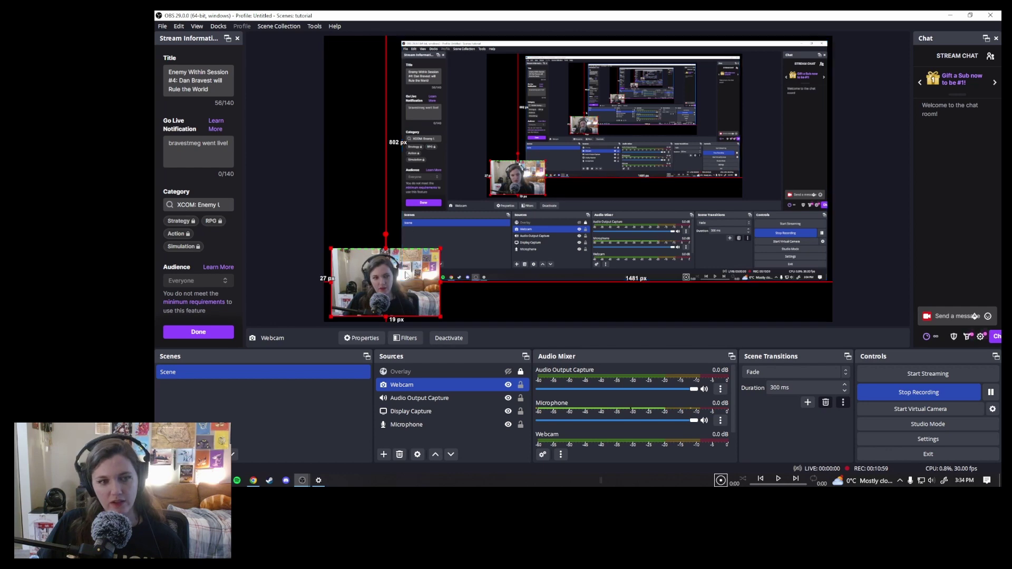
{"action": "left_click", "coordinate": [644, 271]}
{"action": "left_click", "coordinate": [823, 288]}
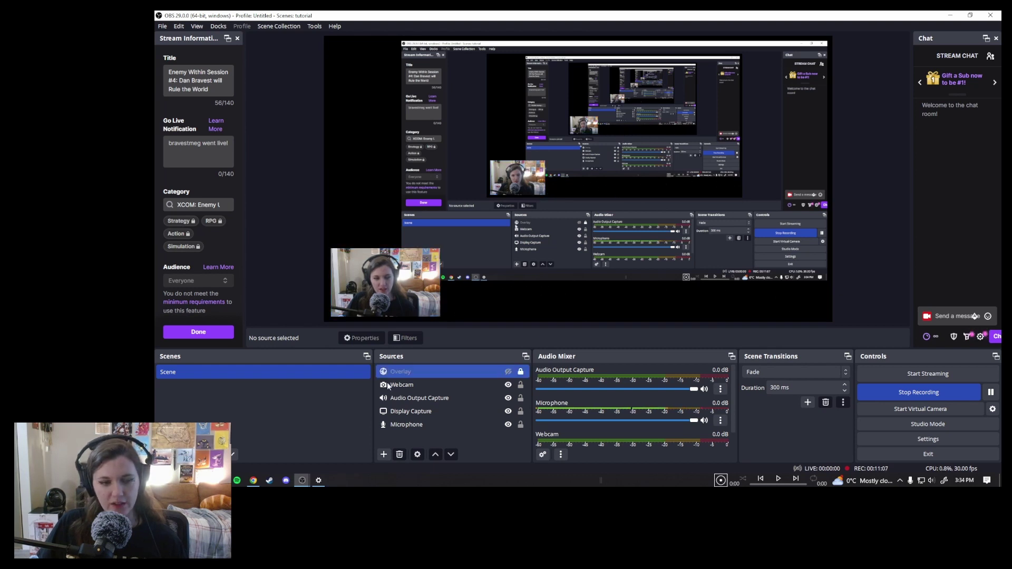
Step: Add an Image source named Image that loads retrobgblue.jpg as the neon grid background
{"action": "left_click", "coordinate": [384, 454]}
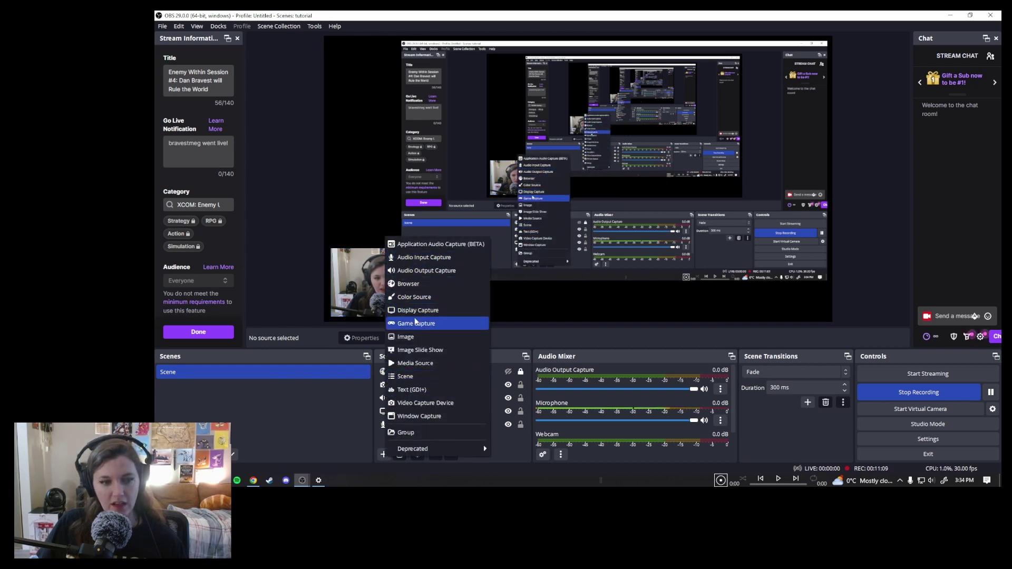
{"action": "left_click", "coordinate": [416, 337]}
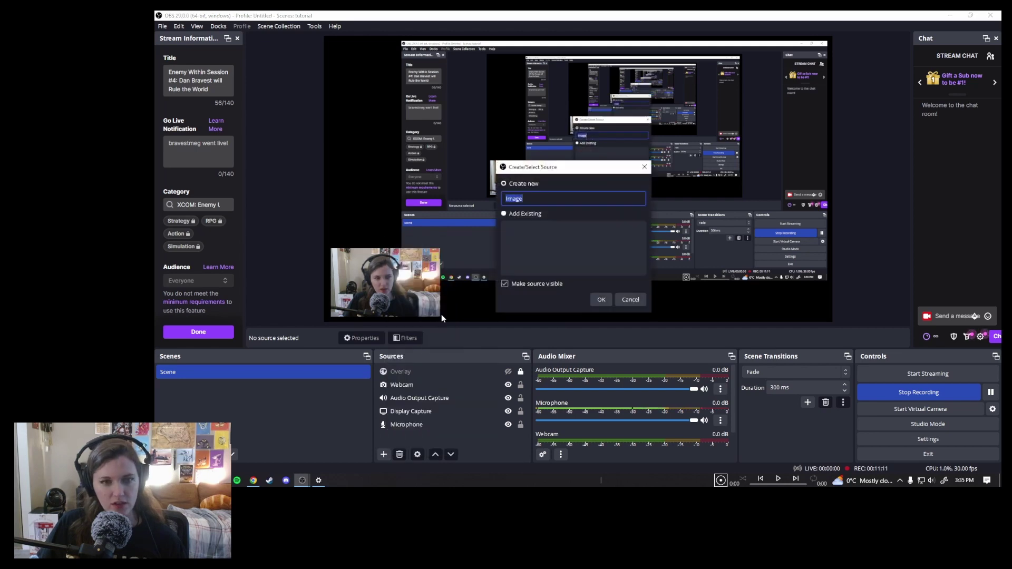
{"action": "left_click", "coordinate": [602, 300]}
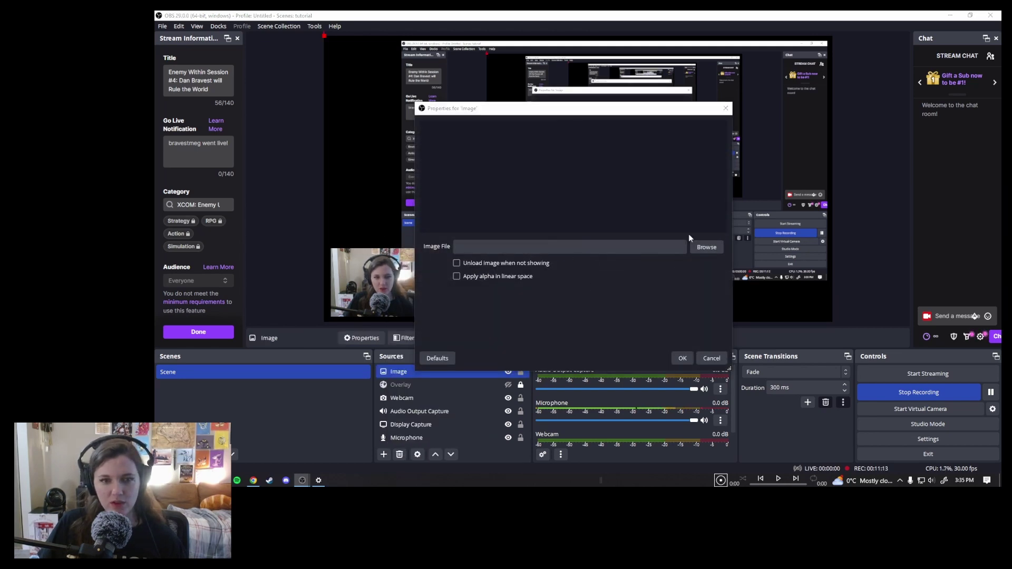
{"action": "left_click", "coordinate": [706, 248]}
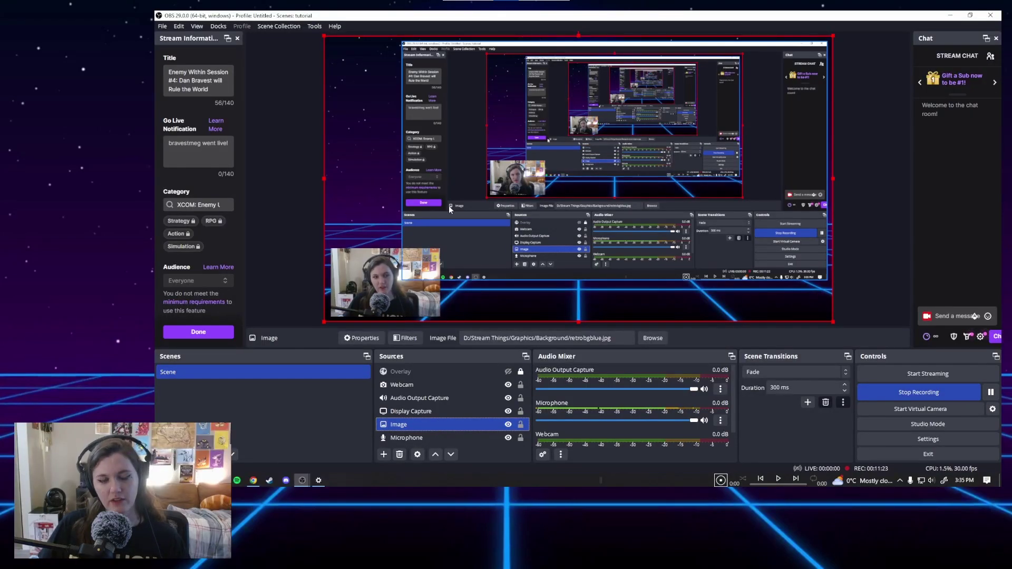
{"action": "left_click", "coordinate": [248, 274]}
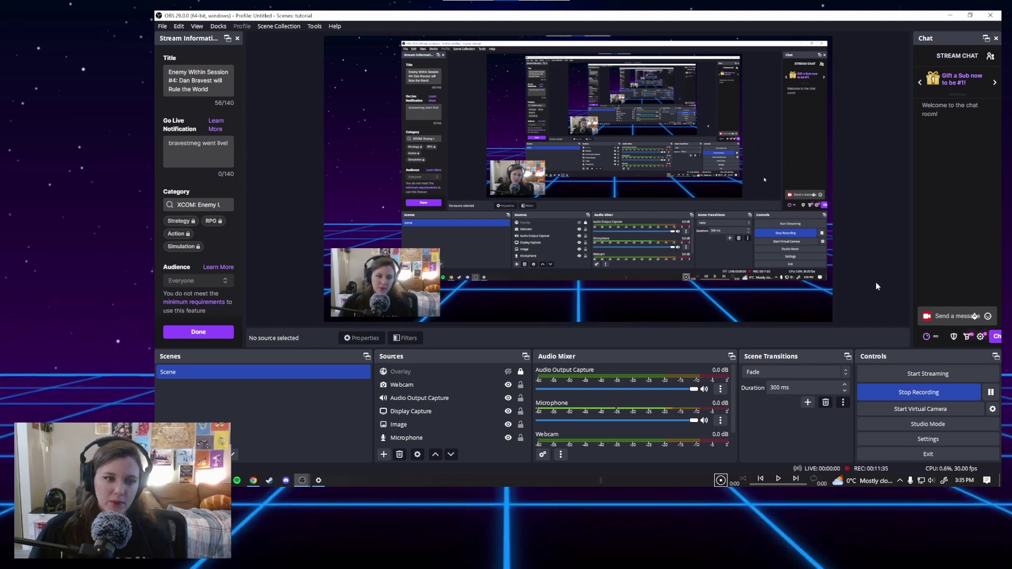
{"action": "left_click", "coordinate": [686, 268]}
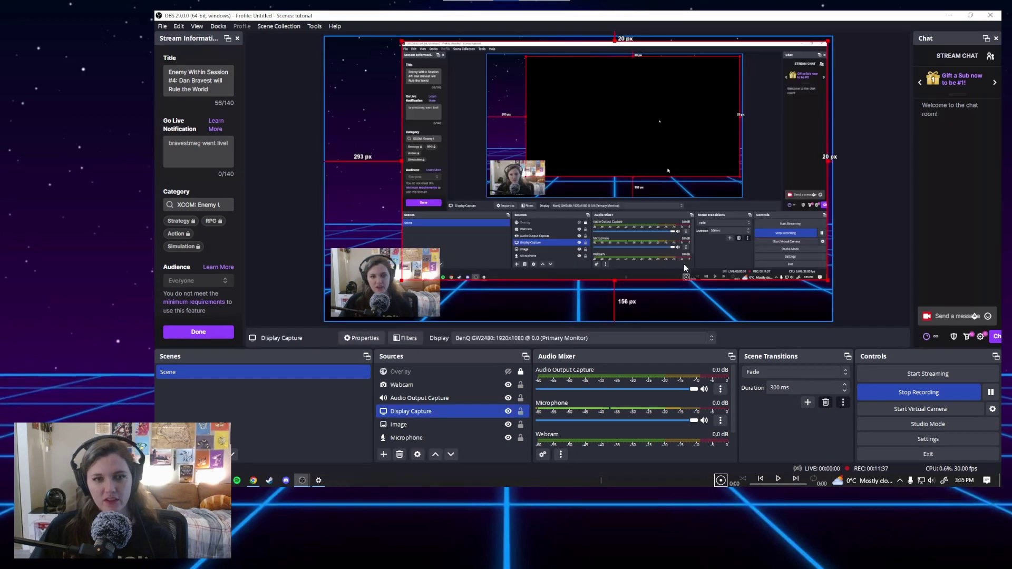
{"action": "left_click", "coordinate": [437, 290]}
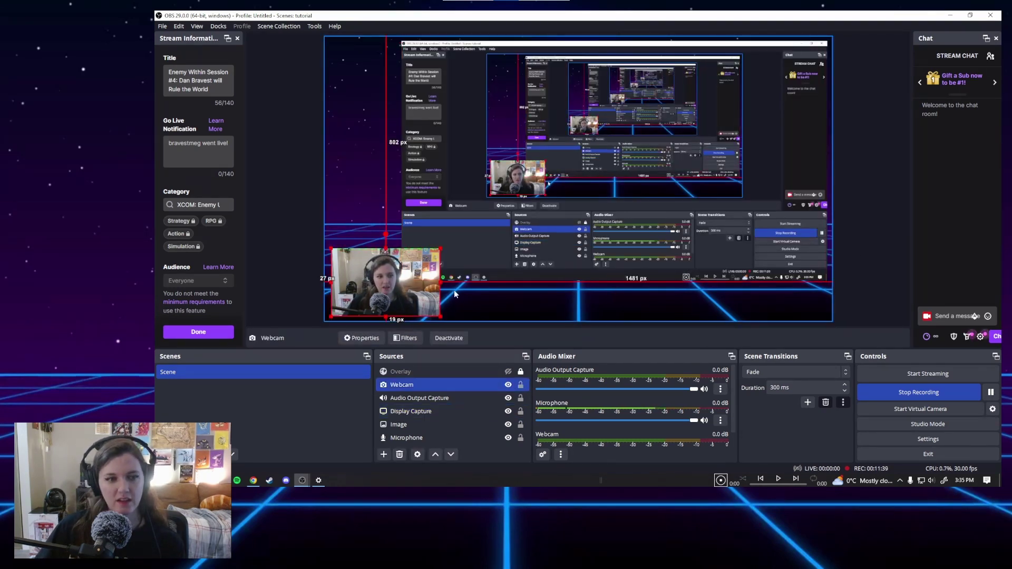